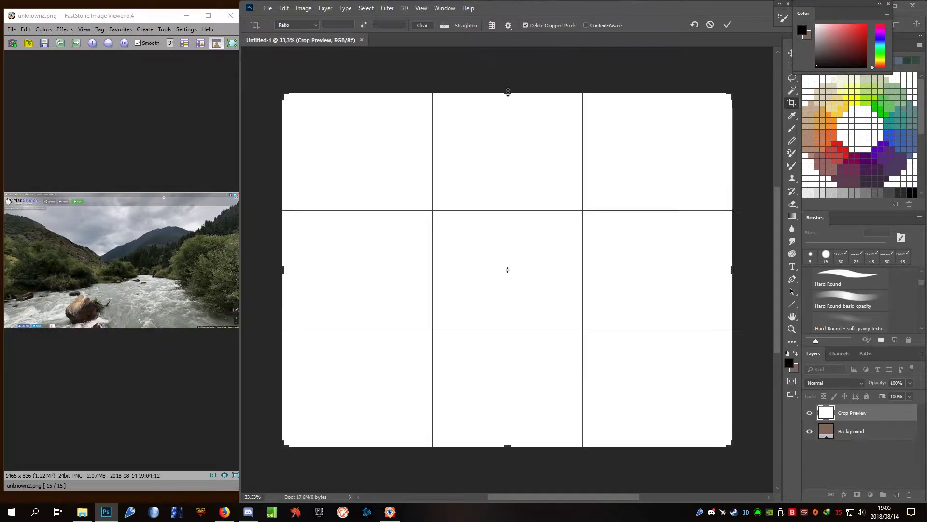
Trim the top of the new Photoshop canvas to a wider format.
left_click_drag(507, 93, 501, 142)
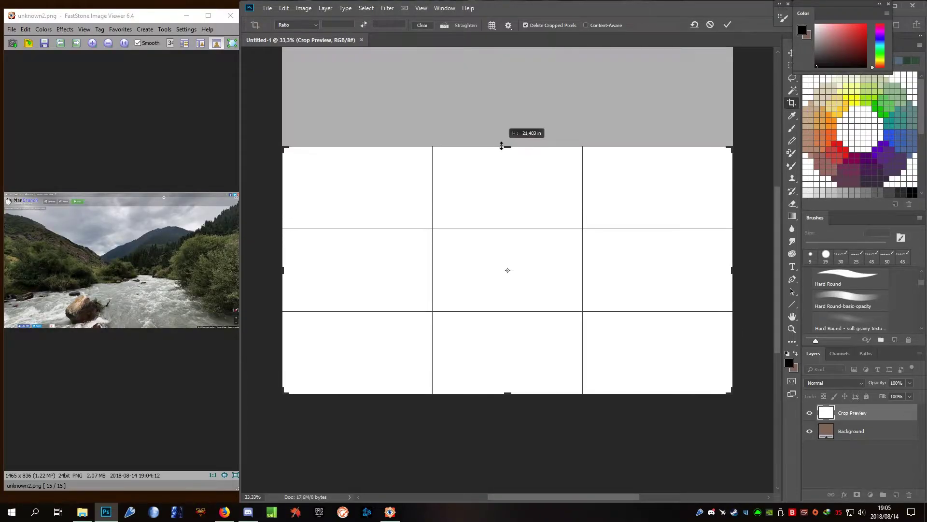
Commit the crop and duplicate the background layer.
key("Return")
key("ctrl+j")
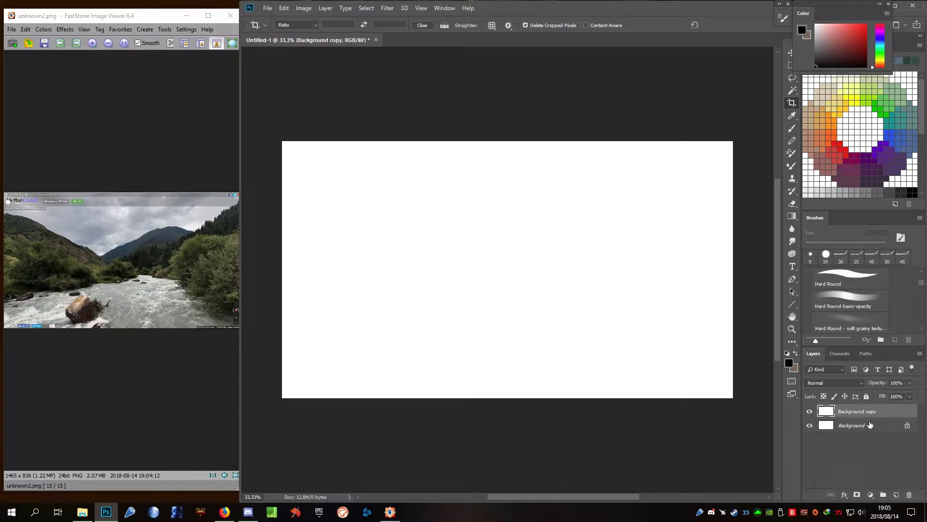
left_click(419, 221)
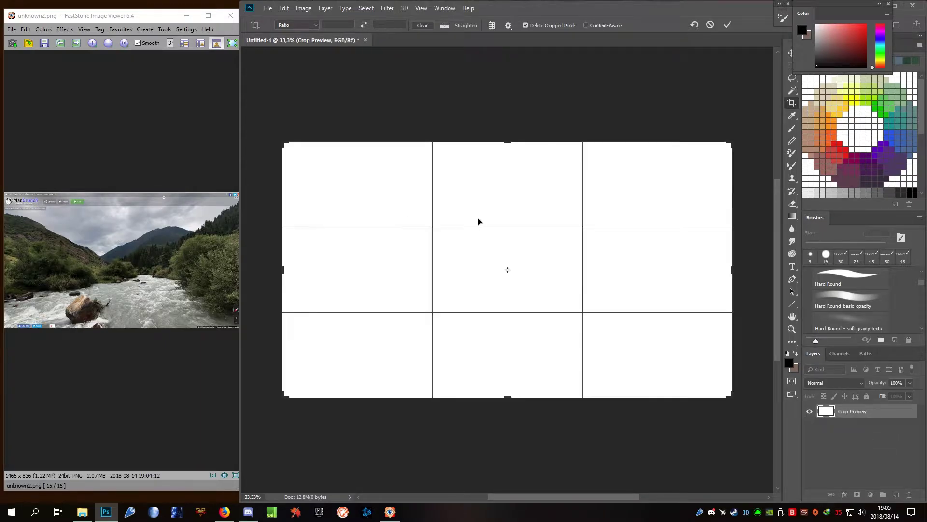
Try the wet-bristle AWESOME brush preset at 125 px, undoing the test strokes.
key("b")
right_click(449, 199)
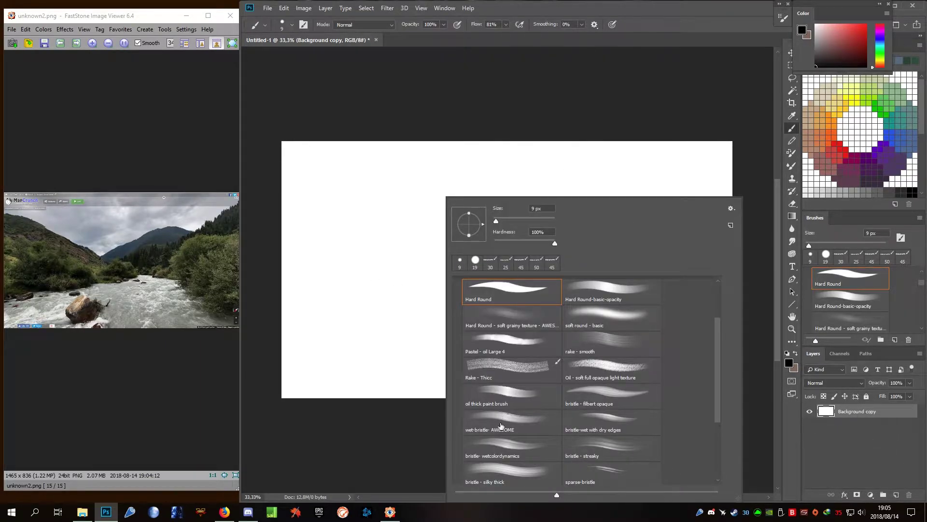
double_click(501, 426)
mouse_move(338, 325)
left_mouse_down()
mouse_move(542, 193)
mouse_move(500, 214)
left_mouse_up()
key("ctrl+z")
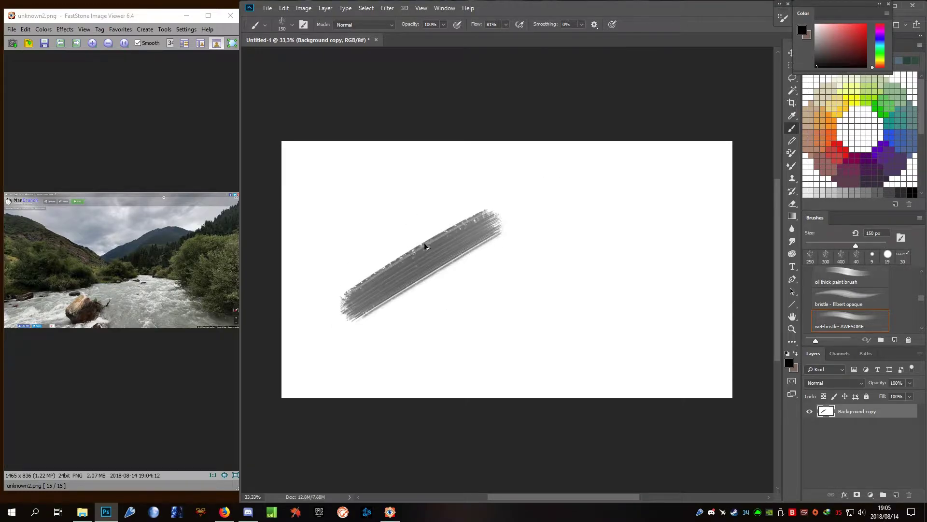
key("ctrl+z")
key("bracketleft")
mouse_move(425, 246)
left_mouse_down()
mouse_move(373, 309)
mouse_move(559, 238)
left_mouse_up()
key("ctrl+z")
Switch to the Rake - Thicc brush preset and test it with a zigzag stroke.
right_click(611, 215)
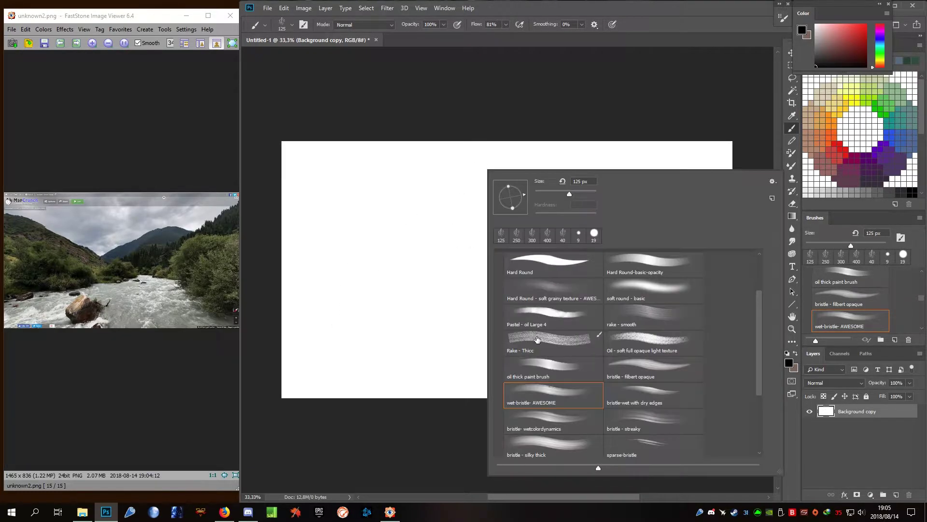
double_click(540, 339)
left_click_drag(418, 333, 565, 192)
key("ctrl+z")
left_click_drag(330, 239, 518, 224)
key("z")
scroll(497, 241, "down", 1)
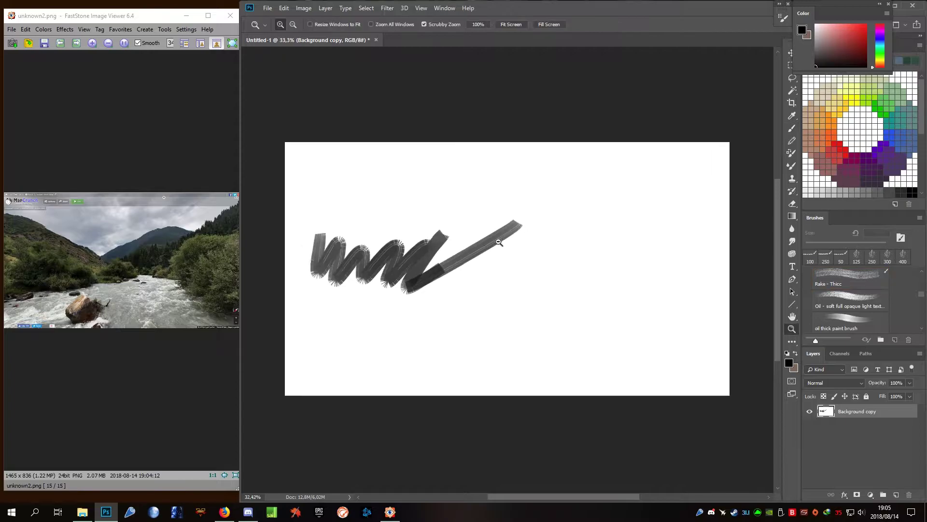
scroll(497, 241, "up", 1)
key("b")
Paint broad mid-grey strokes across most of the canvas.
left_click_drag(364, 323, 614, 232)
left_click_drag(352, 227, 512, 246)
left_click_drag(661, 198, 215, 186)
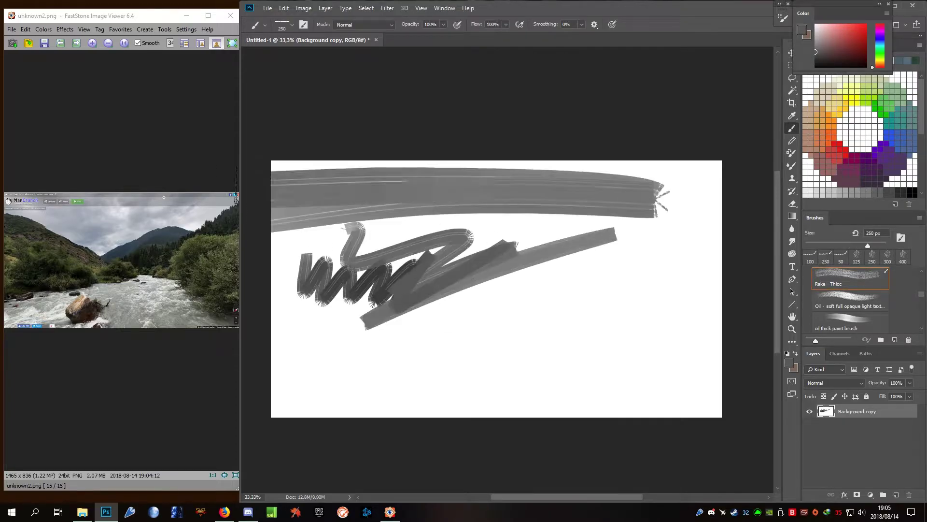
left_click_drag(275, 193, 714, 174)
left_click_drag(497, 300, 677, 251)
left_click_drag(686, 164, 705, 415)
left_click_drag(468, 333, 599, 400)
left_click_drag(290, 164, 299, 416)
mouse_move(367, 415)
left_mouse_down()
mouse_move(387, 217)
mouse_move(526, 338)
mouse_move(676, 289)
mouse_move(705, 387)
left_mouse_up()
Fill the remaining white edges, even the grey base, and start pale sky at 200 px.
left_click_drag(691, 189, 406, 193)
mouse_move(338, 251)
left_mouse_down()
mouse_move(498, 377)
mouse_move(694, 206)
mouse_move(543, 378)
mouse_move(715, 396)
left_mouse_up()
mouse_move(715, 202)
left_mouse_down()
mouse_move(290, 424)
mouse_move(333, 232)
left_mouse_up()
left_click_drag(401, 349, 524, 182)
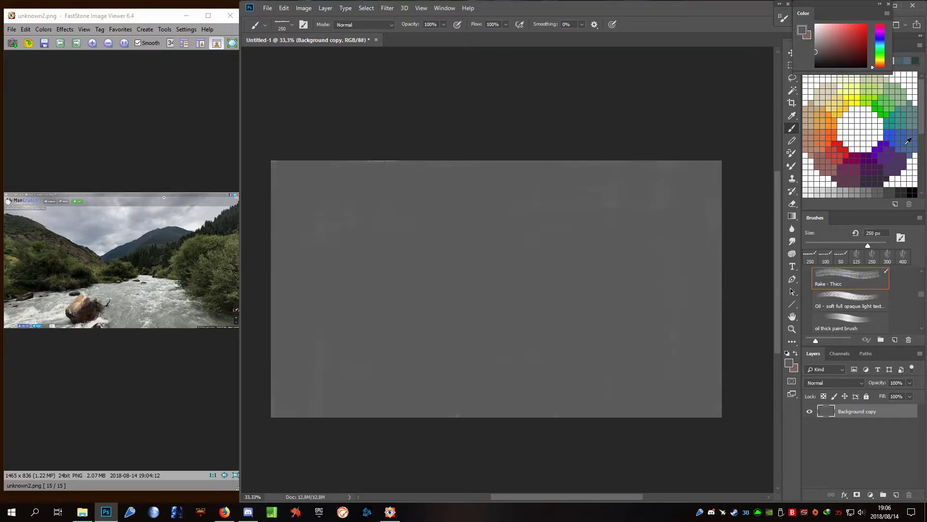
key("bracketleft")
left_click_drag(316, 173, 431, 188)
Paint light grey sky across the top, shaping its lower edge into a right-side peak.
left_click_drag(273, 169, 415, 217)
left_click_drag(358, 174, 464, 179)
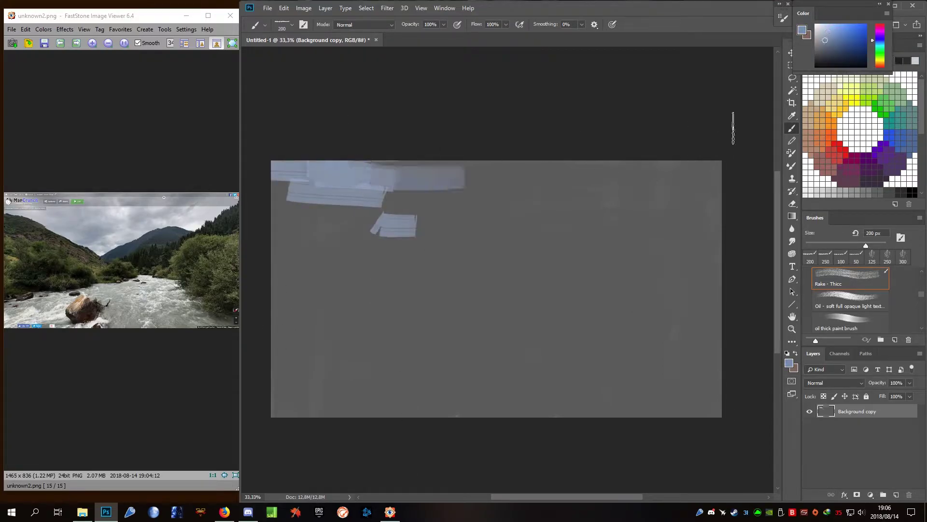
mouse_move(381, 163)
left_mouse_down()
mouse_move(443, 244)
mouse_move(453, 215)
mouse_move(625, 159)
mouse_move(425, 263)
left_mouse_up()
mouse_move(304, 176)
left_mouse_down()
mouse_move(321, 201)
mouse_move(423, 242)
left_mouse_up()
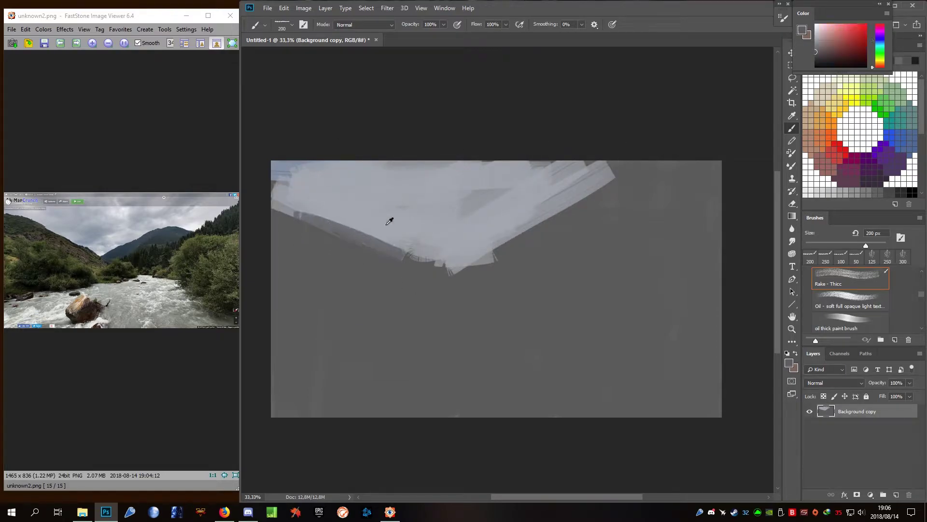
left_click_drag(448, 281, 560, 202)
mouse_move(483, 222)
left_mouse_down()
mouse_move(536, 184)
mouse_move(550, 196)
mouse_move(683, 165)
mouse_move(492, 170)
left_mouse_up()
left_click_drag(657, 164, 689, 196)
Sample a light grey and paint the diagonal river band at 125 px.
left_click(688, 196, "alt")
key("[")
key("[")
key("[")
mouse_move(505, 302)
left_mouse_down()
mouse_move(259, 369)
mouse_move(331, 368)
mouse_move(516, 297)
mouse_move(596, 321)
left_mouse_up()
mouse_move(596, 321)
left_mouse_down()
mouse_move(451, 333)
mouse_move(405, 349)
left_mouse_up()
Paint a dark green band on the mountain slope with dark grey along the ridge.
left_click(890, 104)
mouse_move(449, 271)
left_mouse_down()
mouse_move(510, 246)
mouse_move(536, 256)
mouse_move(468, 268)
mouse_move(476, 280)
mouse_move(517, 246)
mouse_move(528, 265)
mouse_move(512, 227)
left_mouse_up()
left_click(469, 268, "alt")
left_click(472, 254, "alt")
key("bracketleft")
mouse_move(420, 275)
left_mouse_down()
mouse_move(527, 225)
mouse_move(652, 190)
left_mouse_up()
Sample dark green and paint the tree line up the right slope to the edge.
left_click(560, 242, "alt")
left_click_drag(560, 241, 715, 162)
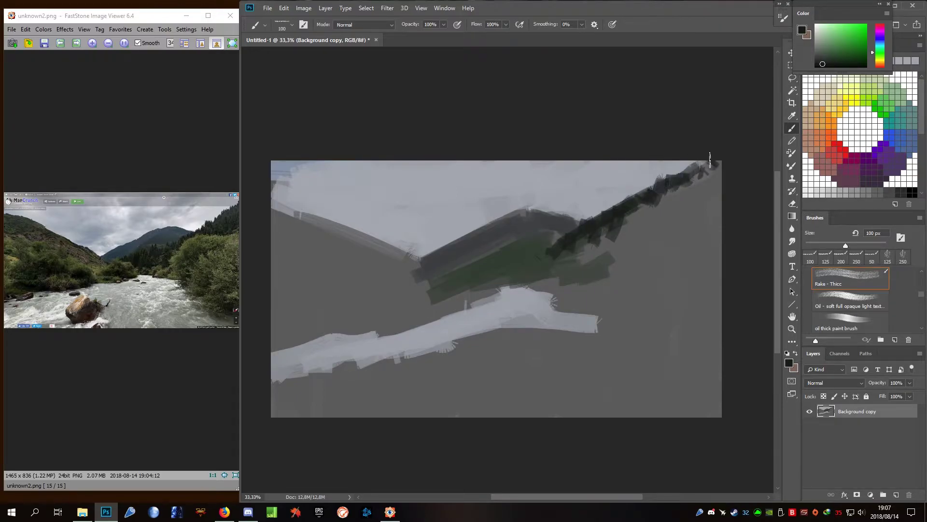
left_click_drag(664, 176, 631, 201)
Trim the right edge of the canvas with the Crop tool.
key("c")
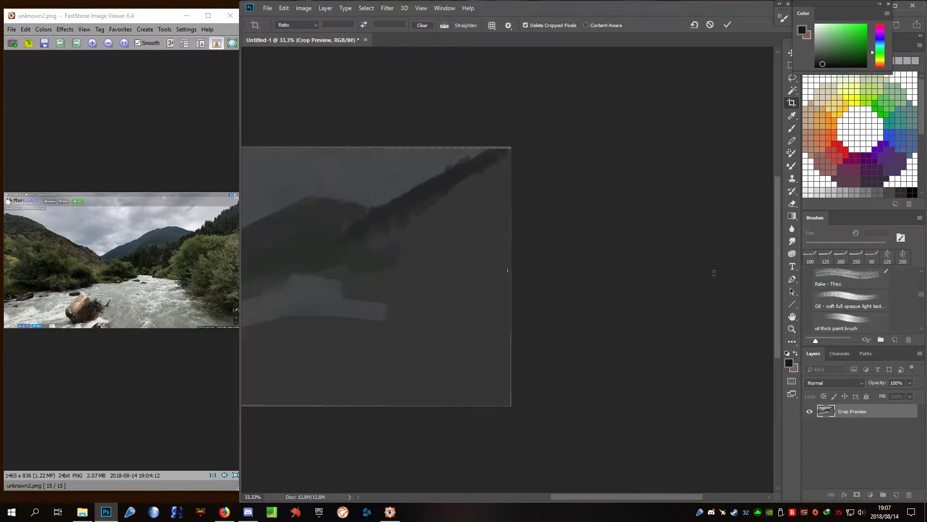
left_click_drag(722, 289, 713, 290)
key("Return")
key("b")
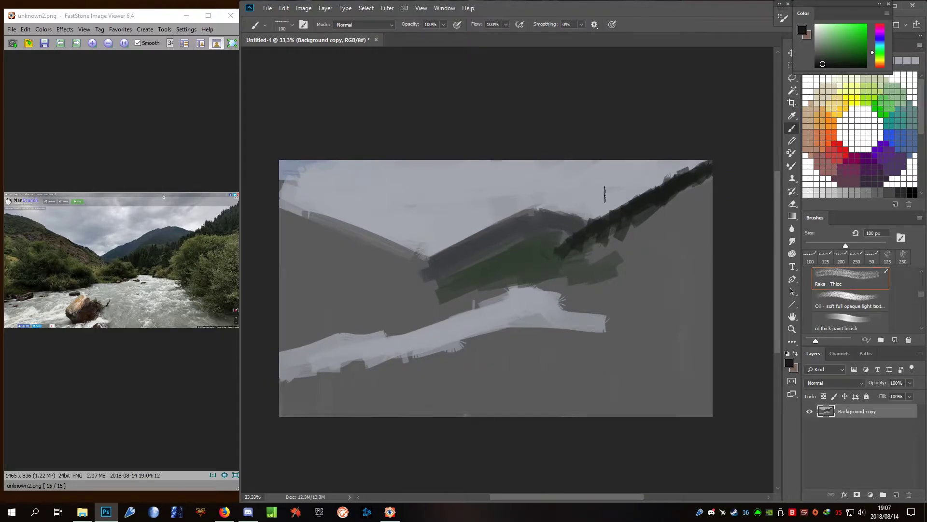
Sample light greys and paint broken cloud strokes across the sky at 80 px.
left_click(622, 187, "alt")
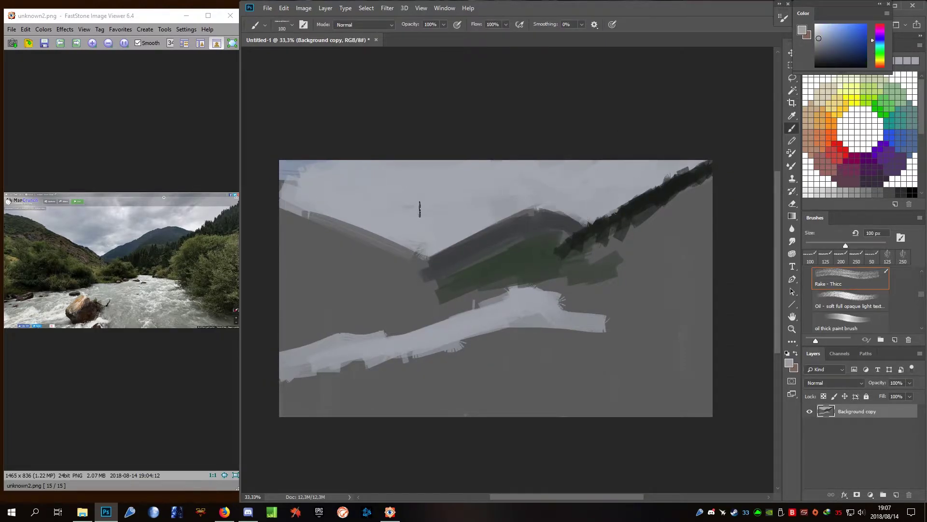
left_click(414, 179, "alt")
key("bracketleft")
key("bracketleft")
left_click_drag(434, 184, 466, 185)
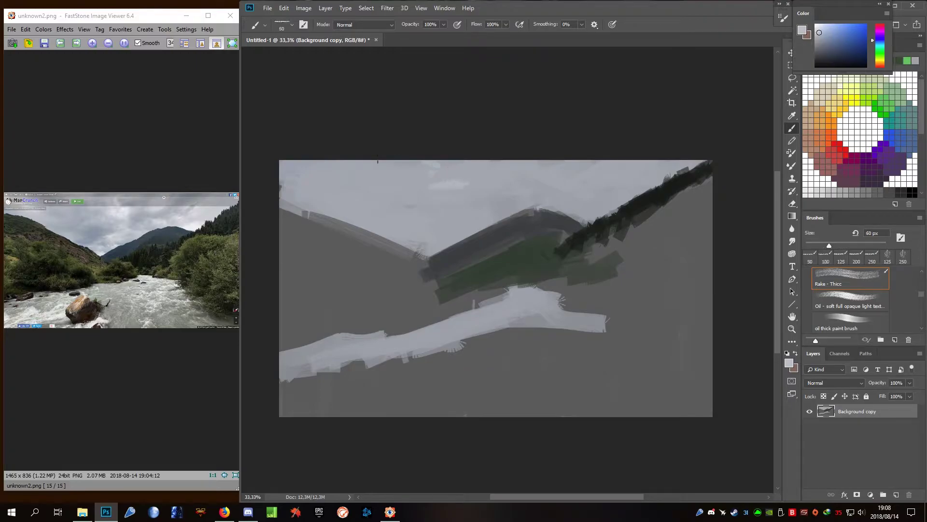
mouse_move(412, 169)
left_mouse_down()
mouse_move(454, 188)
mouse_move(450, 200)
mouse_move(454, 181)
mouse_move(478, 220)
mouse_move(599, 212)
left_mouse_up()
left_click(435, 179, "alt")
Add more light cloud strokes along the ridge and the upper-left sky.
key("bracketright")
left_click_drag(533, 207, 580, 193)
left_click(553, 201, "alt")
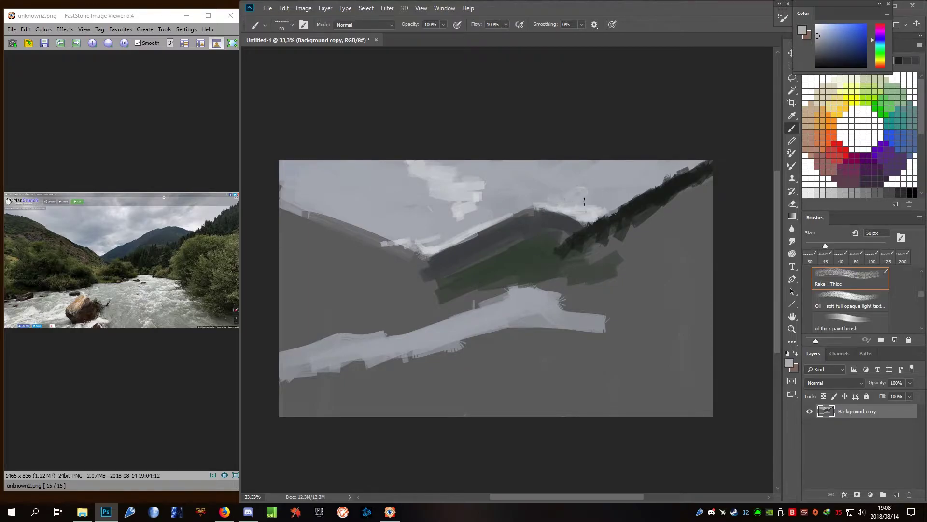
left_click(482, 188, "alt")
left_click_drag(476, 185, 502, 198)
left_click_drag(437, 208, 498, 194)
mouse_move(364, 179)
left_mouse_down()
mouse_move(416, 174)
mouse_move(500, 191)
mouse_move(541, 176)
mouse_move(563, 183)
left_mouse_up()
left_click(477, 183, "alt")
mouse_move(381, 227)
left_mouse_down()
mouse_move(309, 205)
mouse_move(320, 189)
mouse_move(395, 256)
left_mouse_up()
key("bracketright")
key("bracketright")
key("bracketright")
left_click(320, 190, "alt")
Paint medium green on the lower-left hillside and dark green along the upper-left ridge.
left_click(887, 112)
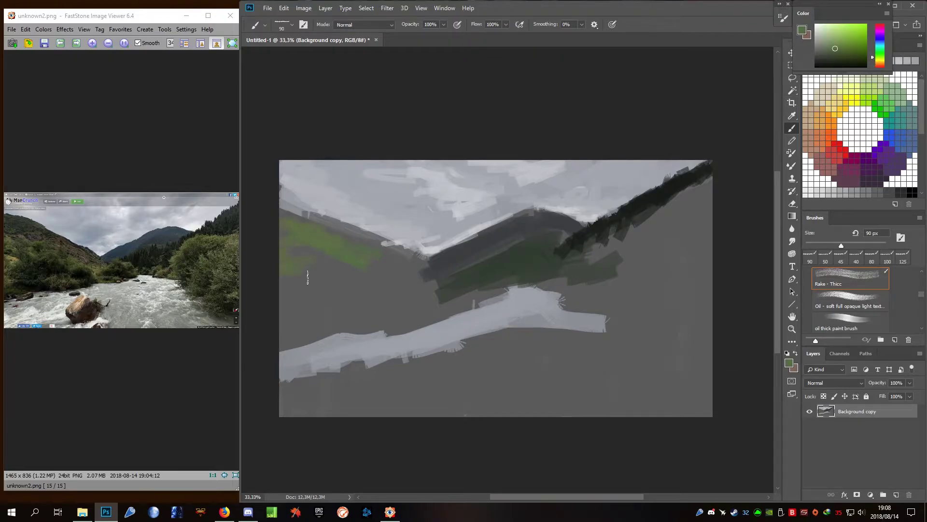
left_click_drag(290, 309, 377, 295)
key("bracketright")
mouse_move(285, 208)
left_mouse_down()
mouse_move(342, 231)
mouse_move(309, 225)
mouse_move(325, 218)
mouse_move(373, 259)
mouse_move(410, 263)
mouse_move(511, 213)
left_mouse_up()
left_click(415, 244, "alt")
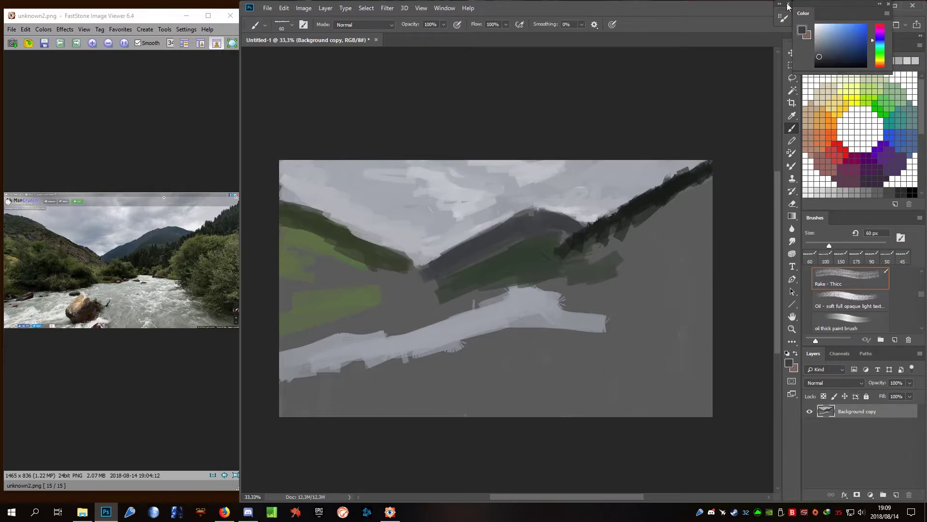
Paint blue-grey over the central ridge with a lighter edge tone.
left_click(826, 57)
mouse_move(417, 275)
left_mouse_down()
mouse_move(457, 261)
mouse_move(451, 250)
left_mouse_up()
left_click(826, 52)
left_click(490, 238, "alt")
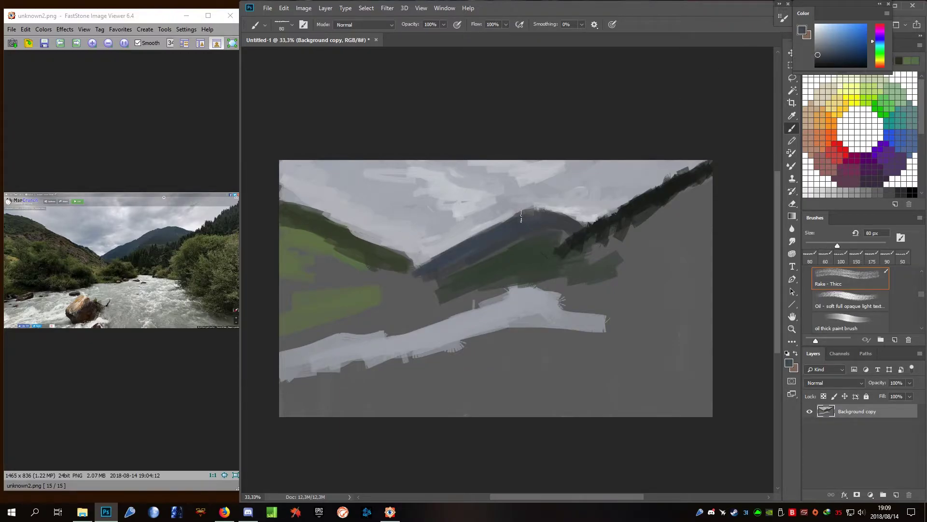
Sample darker greens and dab them over the mountain base.
left_click(908, 60)
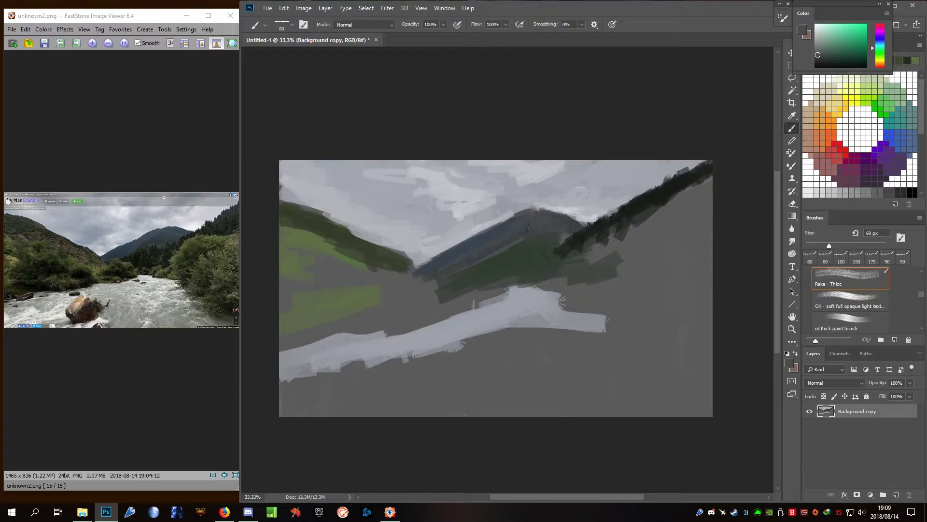
left_click(531, 247, "alt")
left_click(520, 276, "alt")
mouse_move(520, 275)
left_mouse_down()
mouse_move(519, 246)
mouse_move(500, 281)
mouse_move(478, 292)
mouse_move(421, 283)
left_mouse_up()
left_click(488, 259, "alt")
left_click(349, 264, "alt")
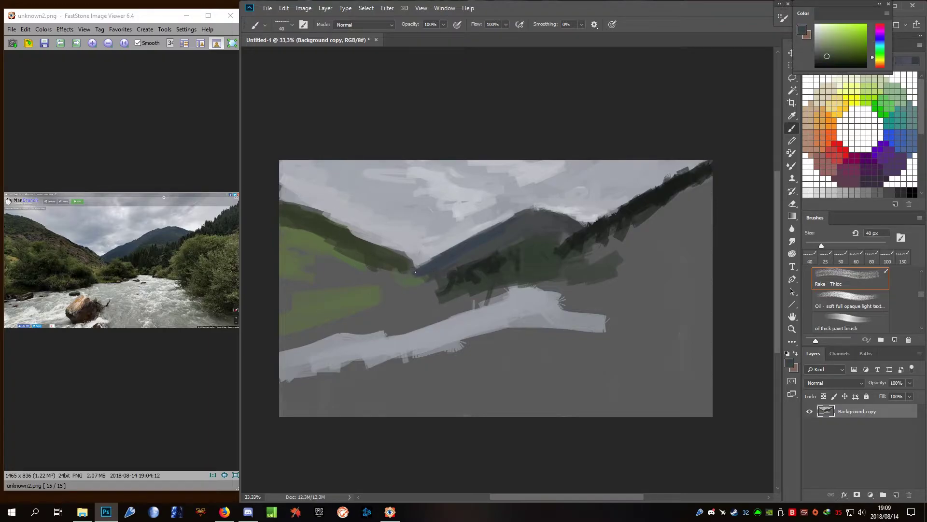
Paint yellowish olive strokes on the green hillside and right slope at 45 px.
left_click(434, 277, "alt")
left_click(880, 61)
left_click(839, 37)
key("]")
mouse_move(417, 277)
left_mouse_down()
mouse_move(357, 254)
mouse_move(425, 287)
left_mouse_up()
left_click(420, 275, "alt")
key("]")
mouse_move(562, 237)
left_mouse_down()
mouse_move(599, 234)
mouse_move(666, 263)
left_mouse_up()
left_click(536, 260, "alt")
Paint dark and olive greens across the valley floor, finishing at 60 px.
key("]")
key("]")
key("]")
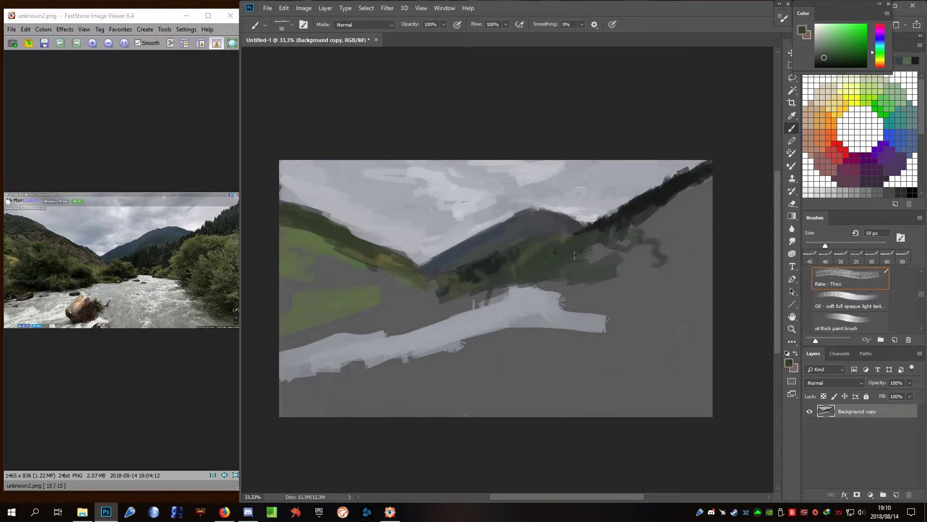
left_click(562, 227, "alt")
left_click(570, 245, "alt")
key("]")
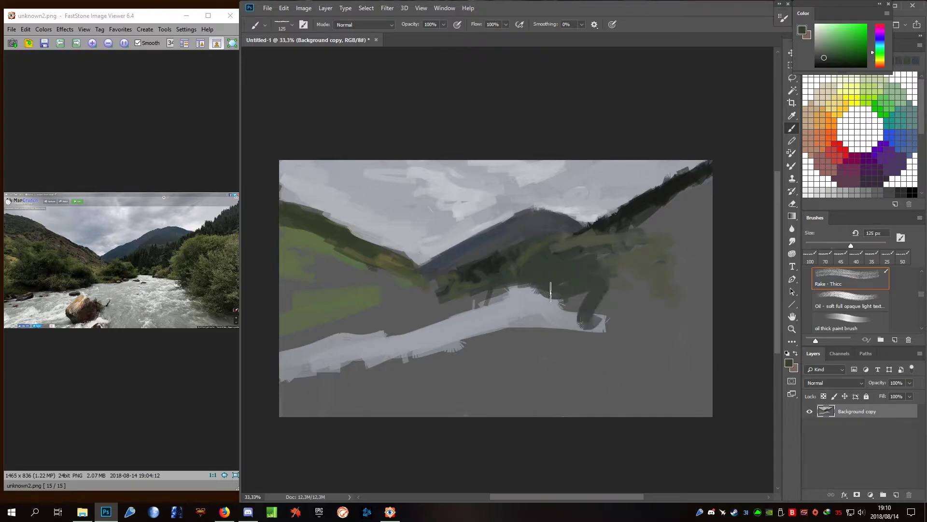
left_click_drag(556, 261, 613, 341)
left_click(584, 270, "alt")
key("[")
key("[")
key("[")
left_click_drag(583, 268, 676, 277)
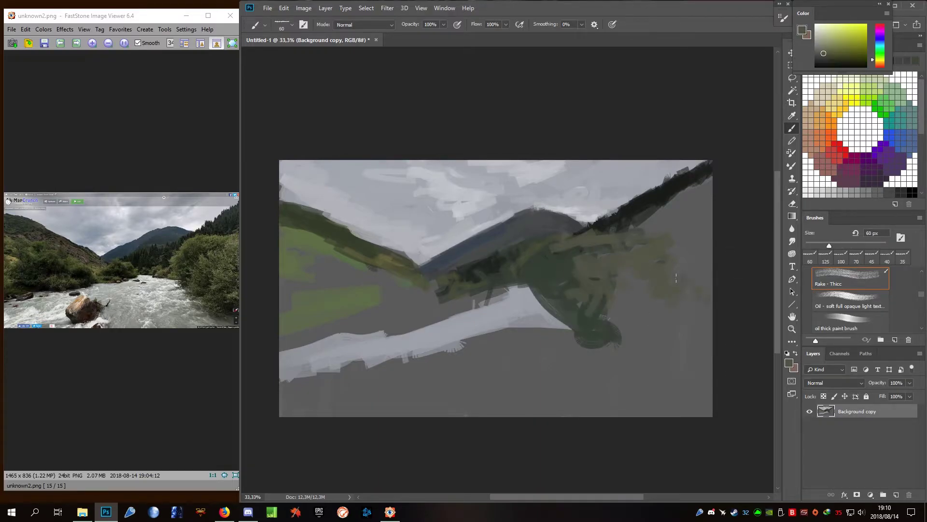
Darken the upper-right tree line with near-black and add muted green strokes along it.
left_click(640, 229, "alt")
mouse_move(637, 224)
left_mouse_down()
mouse_move(696, 212)
mouse_move(712, 189)
left_mouse_up()
key("]")
left_click_drag(661, 223, 612, 226)
left_click(609, 229, "alt")
key("[")
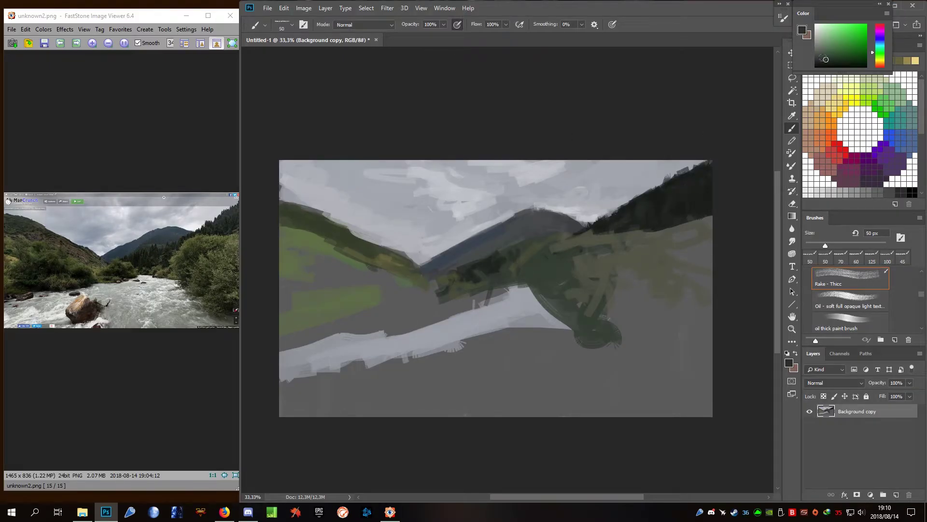
left_click(580, 270, "alt")
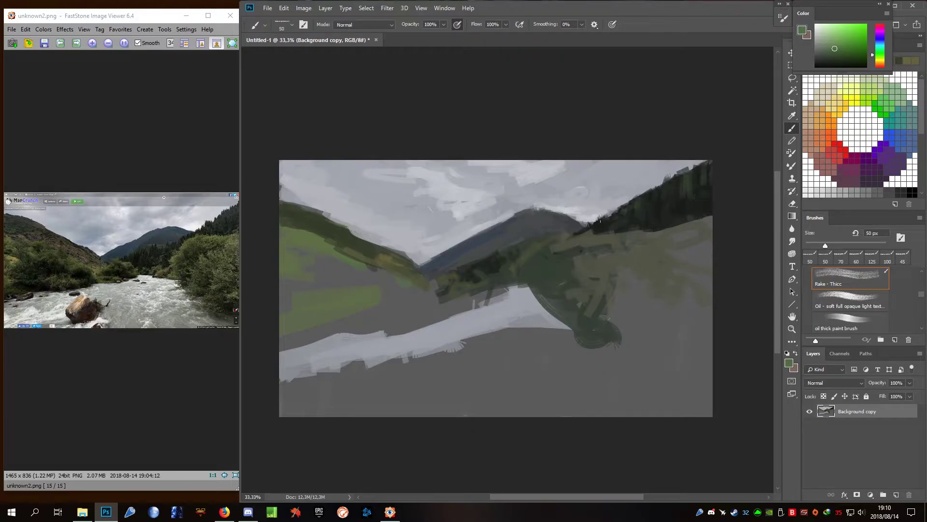
left_click_drag(681, 176, 618, 210)
left_click(685, 167, "alt")
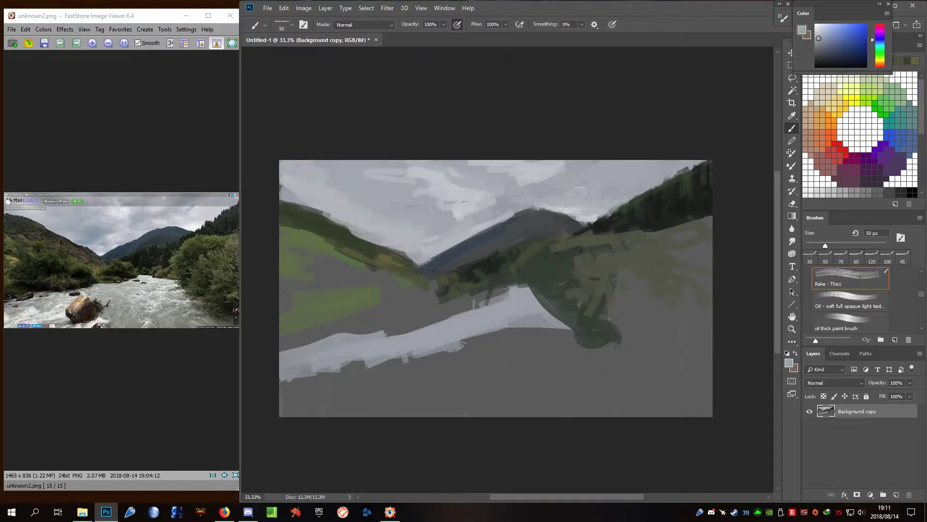
Paint dark green tree strokes on the top-right trees, the mountain base and the mid-left valley.
left_click(681, 164, "alt")
left_click_drag(685, 166, 705, 179)
left_click(693, 212, "alt")
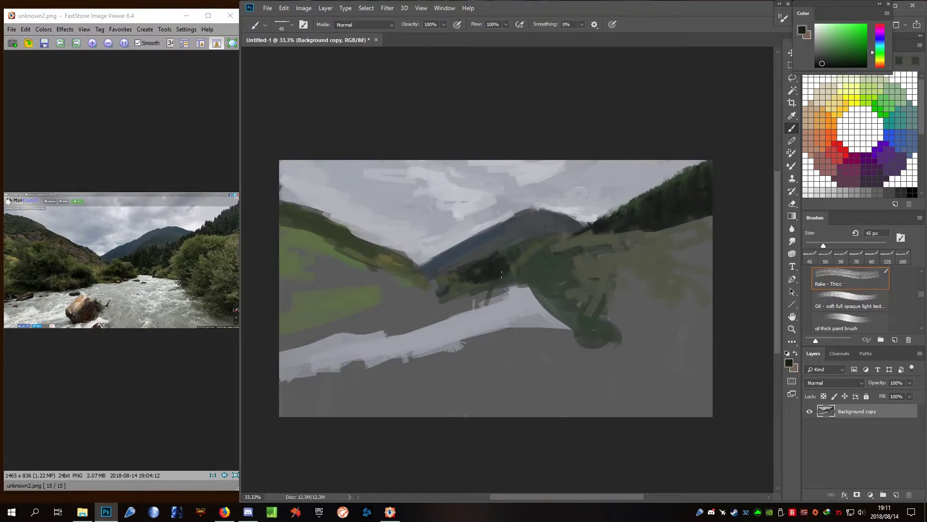
left_click_drag(550, 242, 533, 271)
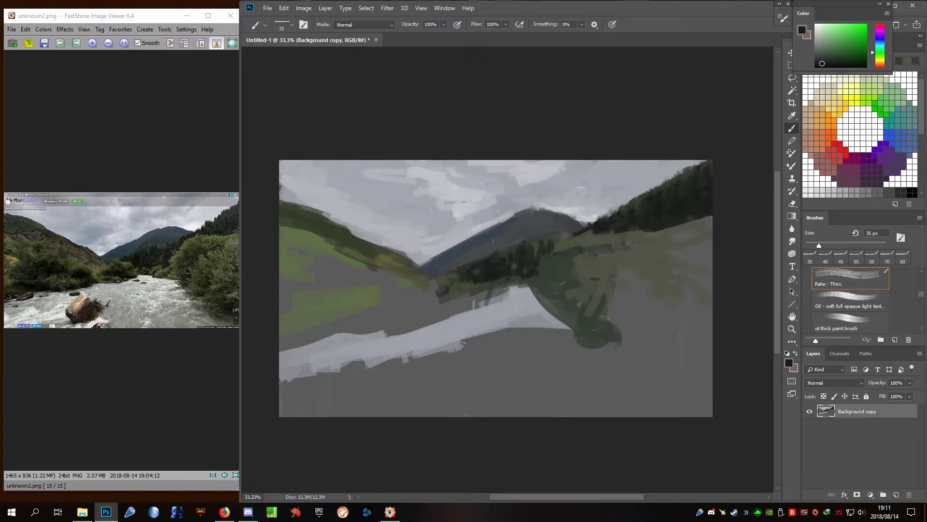
mouse_move(425, 295)
left_mouse_down()
mouse_move(333, 305)
mouse_move(378, 302)
mouse_move(398, 287)
mouse_move(357, 289)
left_mouse_up()
left_click(367, 271, "alt")
left_click_drag(399, 261, 343, 280)
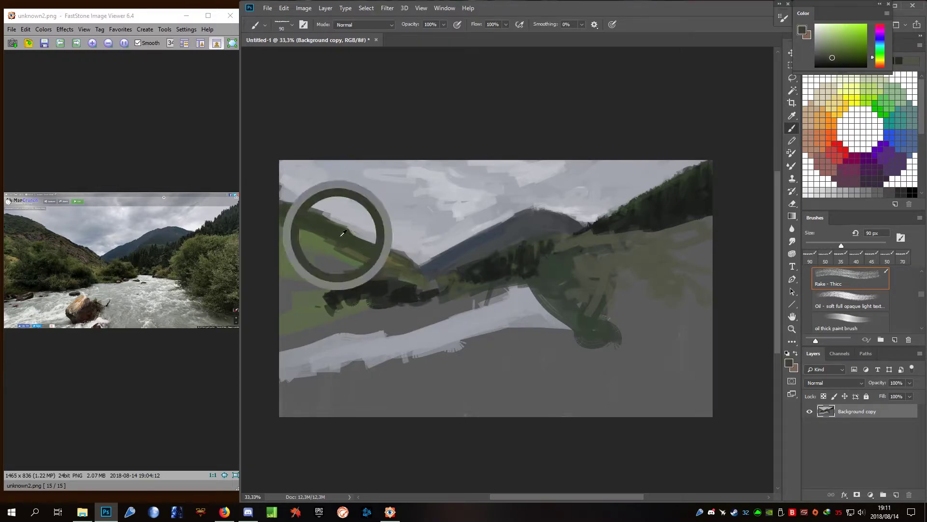
Mix a pale yellow, add a short yellowish stroke in the valley, then resample dark greens.
left_click(838, 27)
left_click(880, 61)
left_click(842, 40)
left_click_drag(423, 290, 425, 275)
left_click(429, 279, "alt")
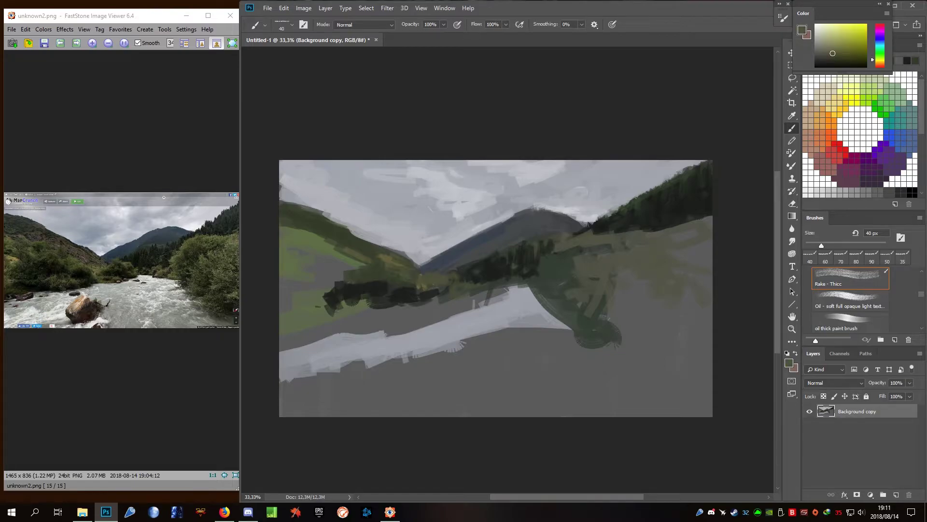
left_click(446, 289, "alt")
left_click(480, 280, "alt")
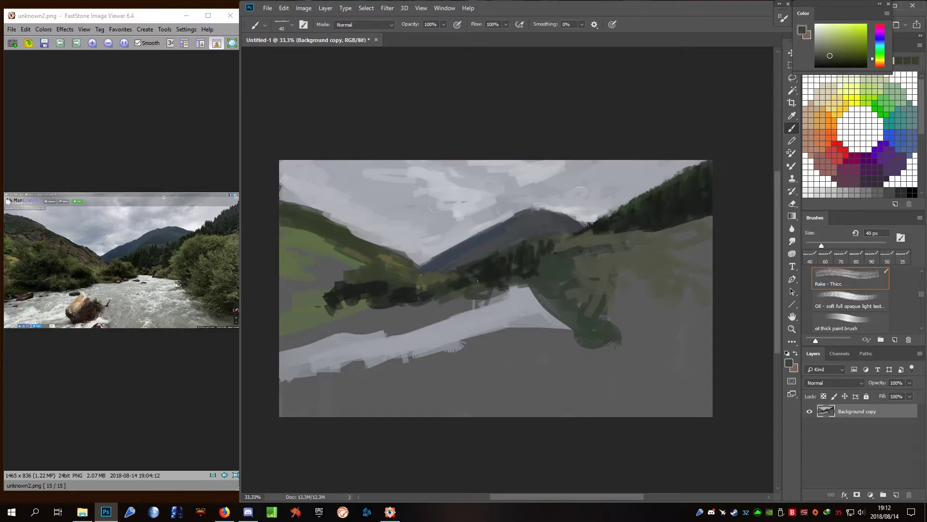
Paint light grey strokes along the river with a larger brush.
key("bracketright")
key("bracketright")
key("bracketright")
left_click(483, 314, "alt")
left_click_drag(471, 309, 404, 331)
left_click_drag(545, 372, 498, 332)
Cover the lower foreground with large pale-green strokes, then begin cropping the right edge.
left_click(882, 86)
left_click(841, 34)
key("bracketright")
mouse_move(497, 342)
left_mouse_down()
mouse_move(502, 367)
mouse_move(438, 406)
left_mouse_up()
key("bracketright")
key("bracketright")
key("bracketright")
left_click(444, 338, "alt")
key("bracketleft")
key("bracketleft")
key("bracketleft")
mouse_move(534, 341)
left_mouse_down()
mouse_move(593, 372)
mouse_move(570, 368)
mouse_move(698, 406)
mouse_move(637, 331)
left_mouse_up()
key("c")
left_click_drag(712, 290, 695, 287)
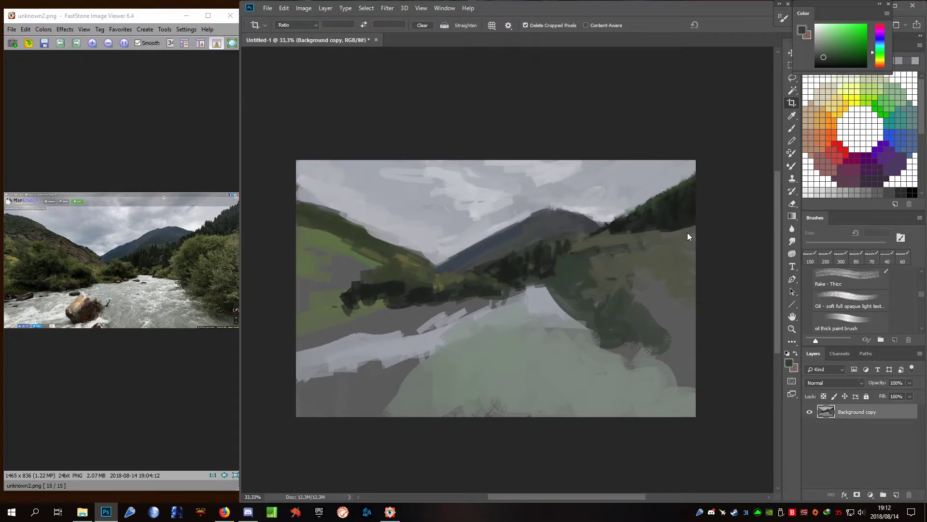
Pull the crop's bottom edge up and apply the tighter crop.
left_click_drag(496, 413, 501, 384)
key("Return")
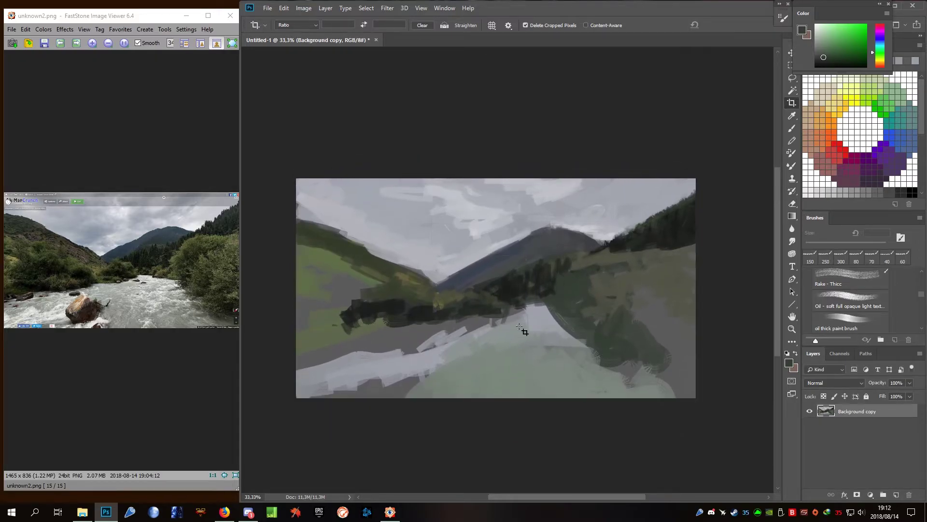
key("b")
Sample light sky greys and paint a short grey stroke near the ridge.
left_click(477, 221, "alt")
key("bracketleft")
key("bracketleft")
key("bracketleft")
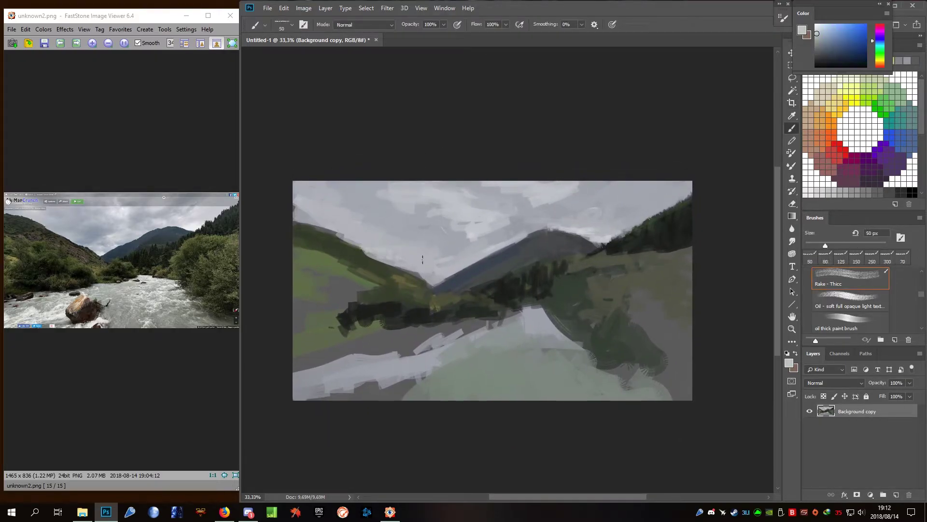
left_click(472, 238, "alt")
left_click_drag(410, 256, 447, 254)
key("bracketright")
left_click(418, 253, "alt")
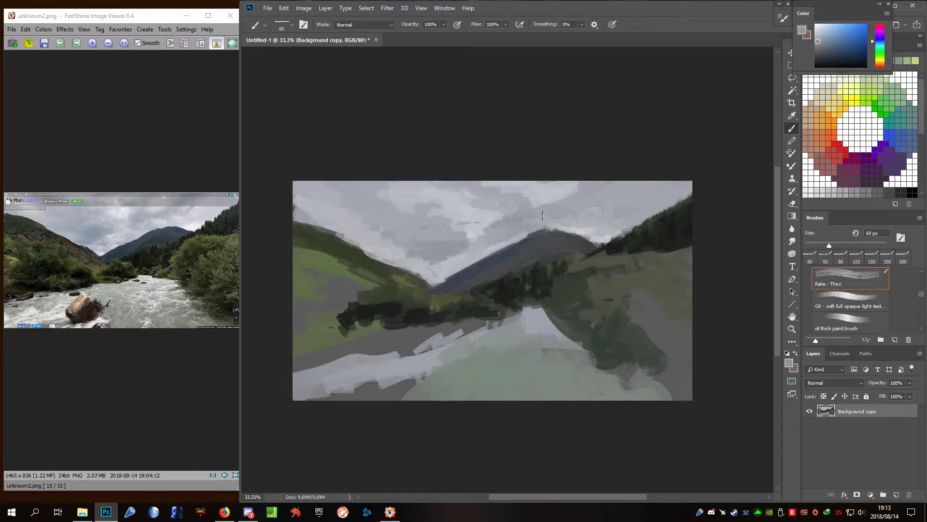
left_click(558, 218, "alt")
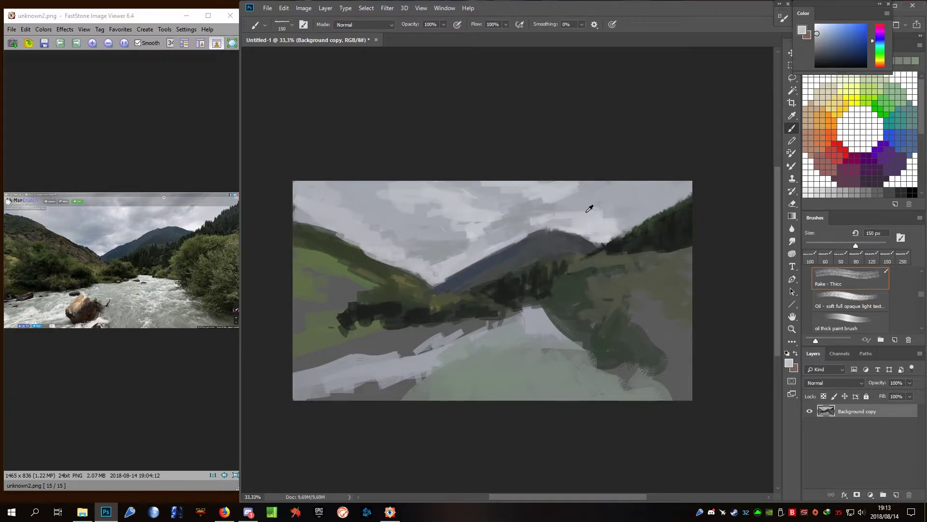
Paint grey cloud strokes across the upper sky and rework the left ridge.
left_click(569, 207, "alt")
key("bracketright")
key("bracketright")
key("bracketright")
mouse_move(520, 219)
left_mouse_down()
mouse_move(481, 191)
mouse_move(586, 190)
mouse_move(321, 189)
left_mouse_up()
left_click(379, 196, "alt")
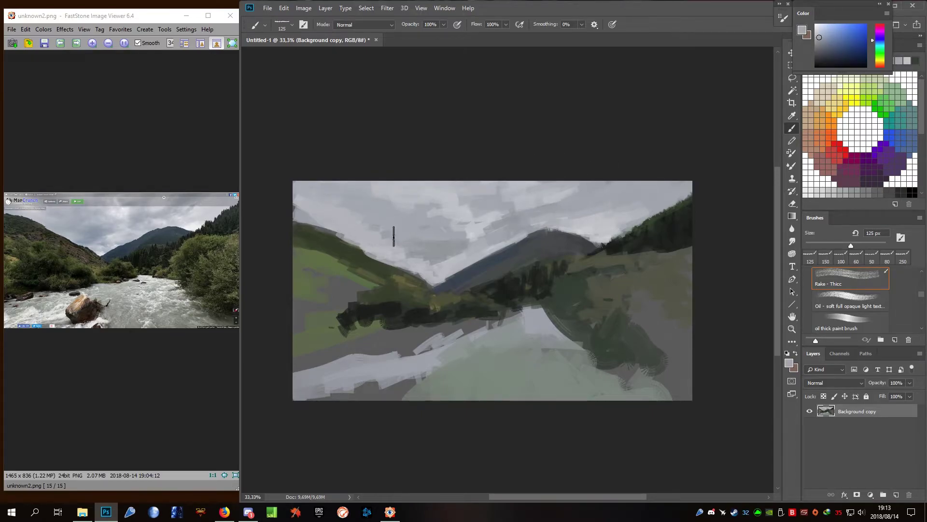
left_click_drag(393, 264, 372, 251)
left_click(383, 245, "alt")
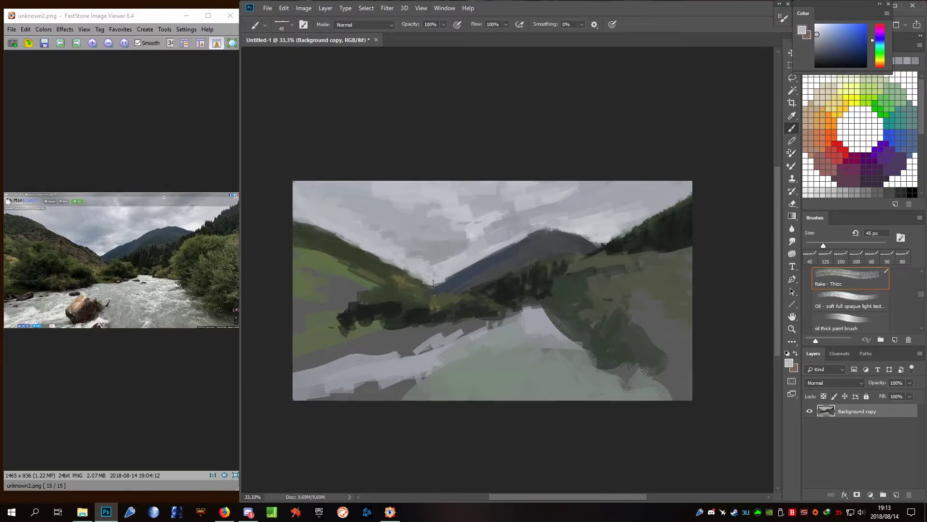
Sample dark greens, olives and warm greys from the tree band and hillside.
left_click(407, 315, "alt")
key("bracketleft")
left_click(418, 288, "alt")
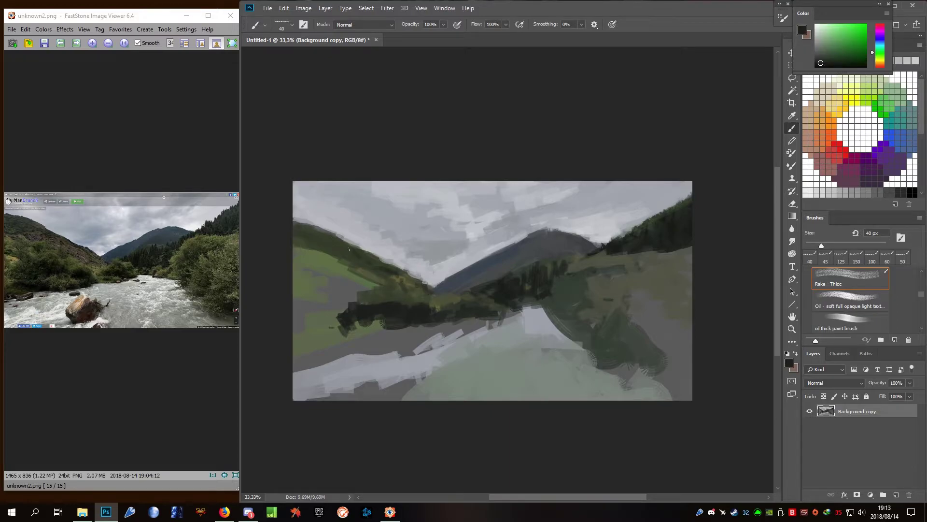
left_click(411, 278, "alt")
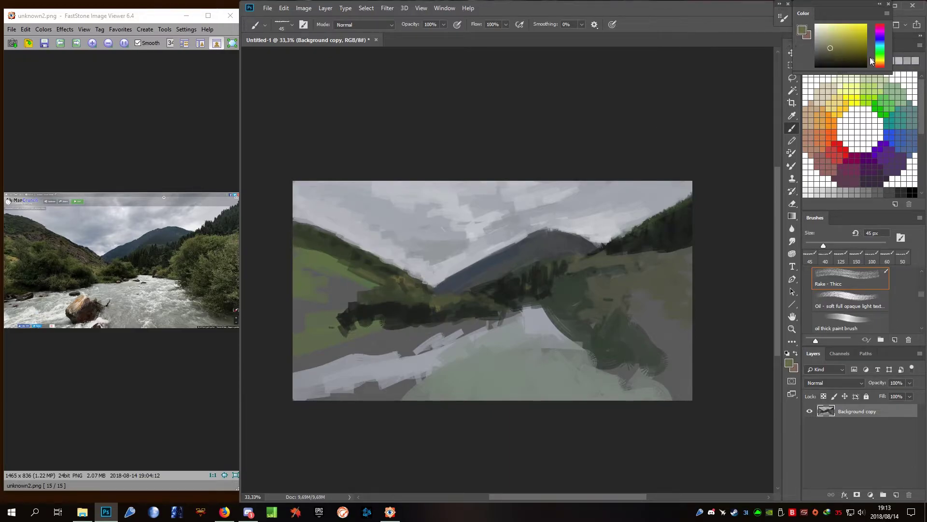
left_click(365, 265, "alt")
left_click(338, 234, "alt")
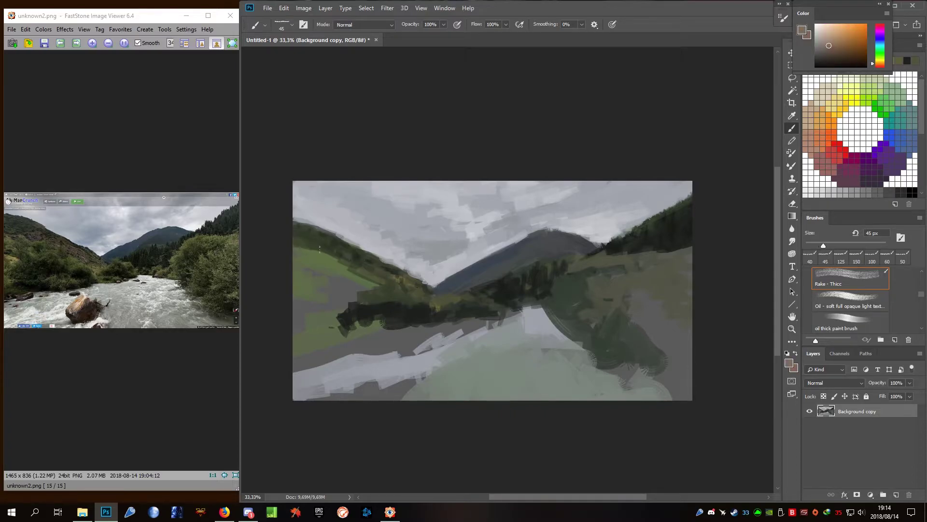
left_click(368, 268, "alt")
key("bracketleft")
Paint dark olive-green foliage strokes down the left valley.
left_click(339, 263, "alt")
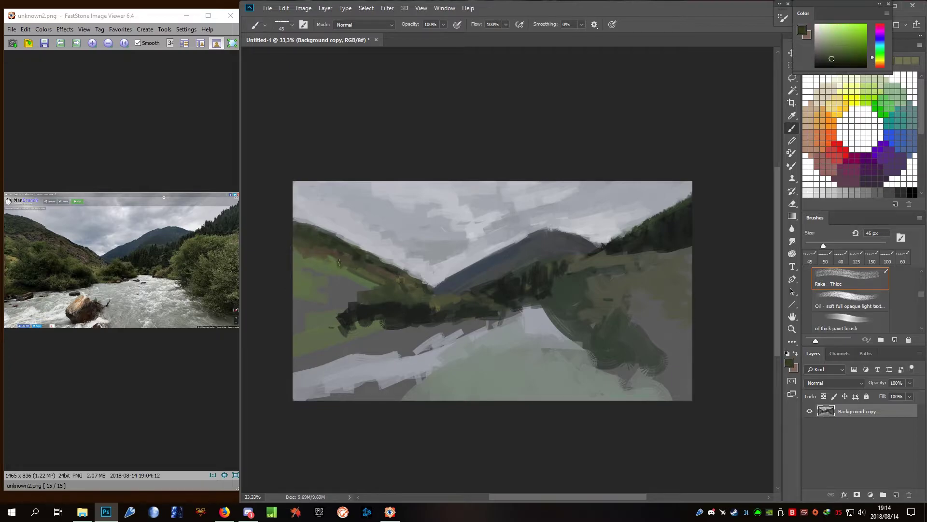
left_click(371, 299, "alt")
key("bracketright")
key("bracketright")
mouse_move(345, 268)
left_mouse_down()
mouse_move(319, 278)
mouse_move(358, 324)
left_mouse_up()
key("bracketright")
key("bracketright")
key("bracketright")
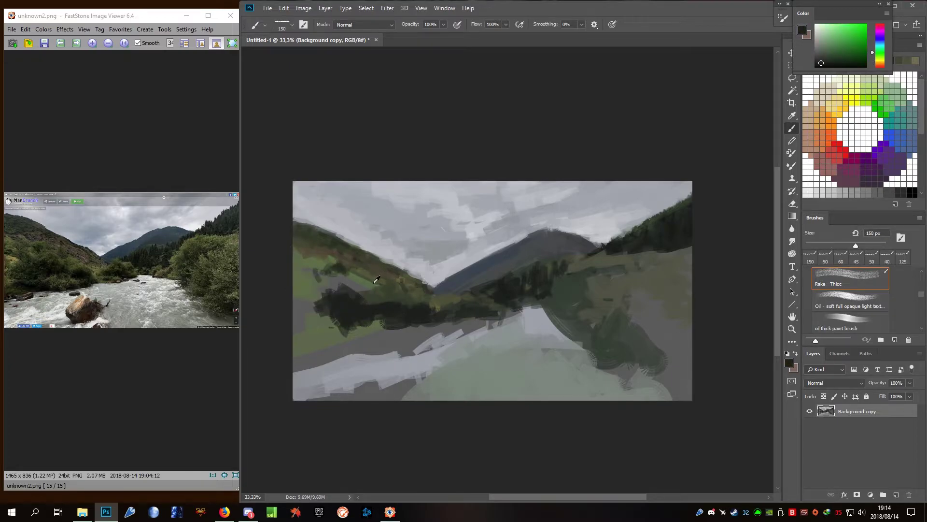
left_click(377, 279, "alt")
key("bracketleft")
key("bracketleft")
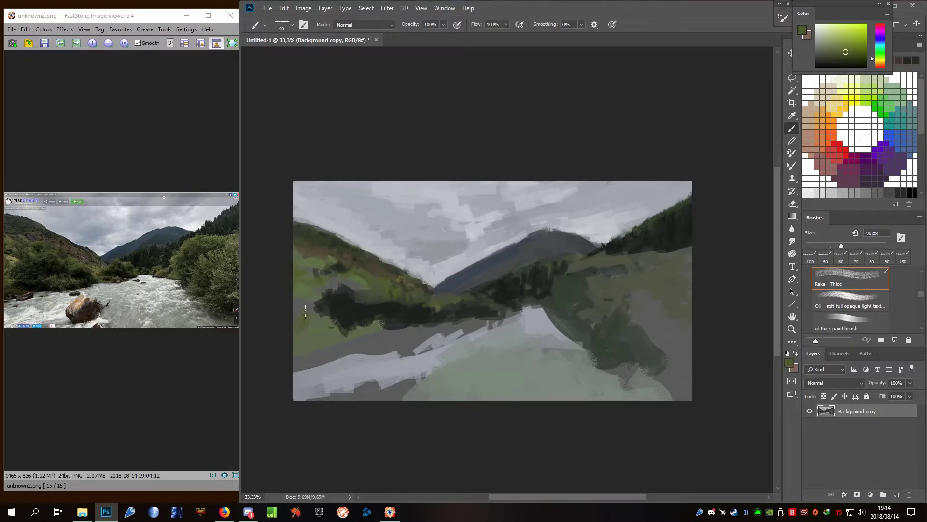
Narrow the painting layer slightly on each side with Free Transform.
key("ctrl+t")
left_click_drag(692, 290, 690, 290, "alt")
key("Return")
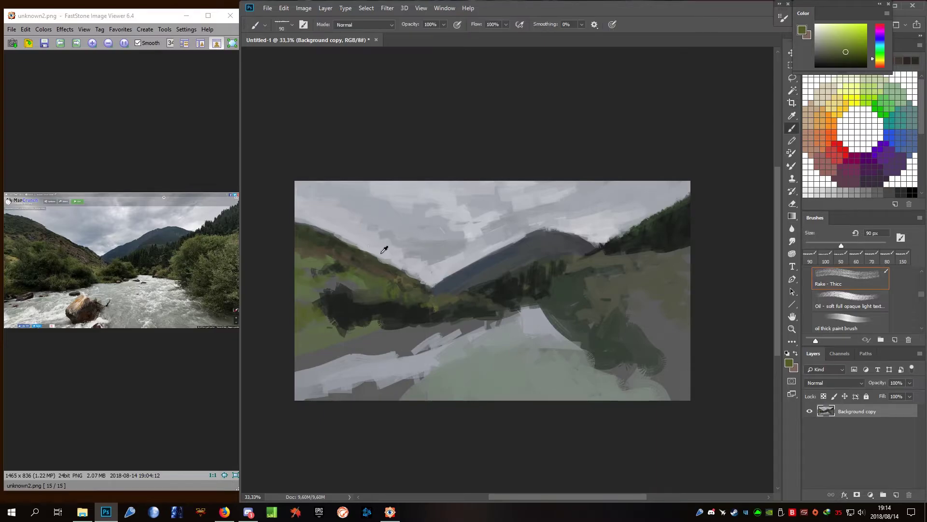
Paint broad light grey strokes across the lower-left river.
left_click(384, 255, "alt")
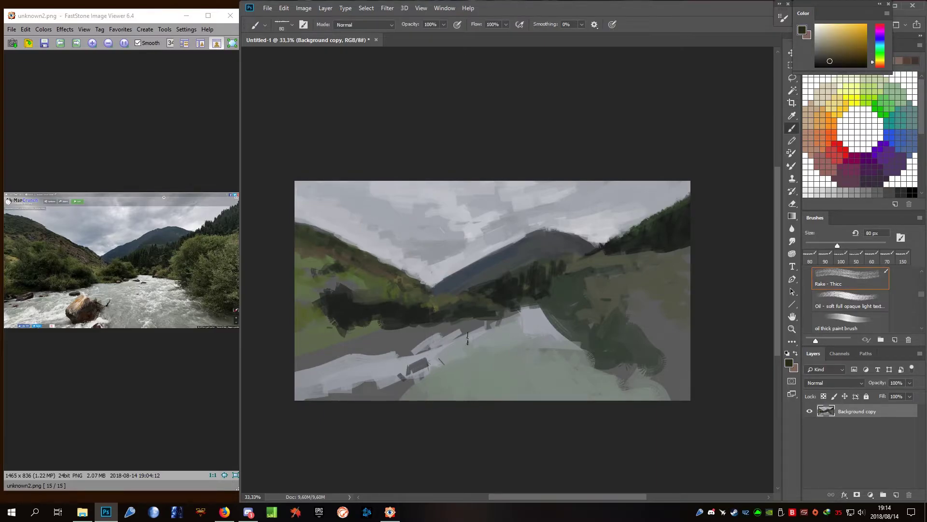
left_click(457, 347, "alt")
left_click_drag(429, 336, 297, 377)
left_click_drag(456, 331, 309, 360)
left_click_drag(439, 333, 294, 386)
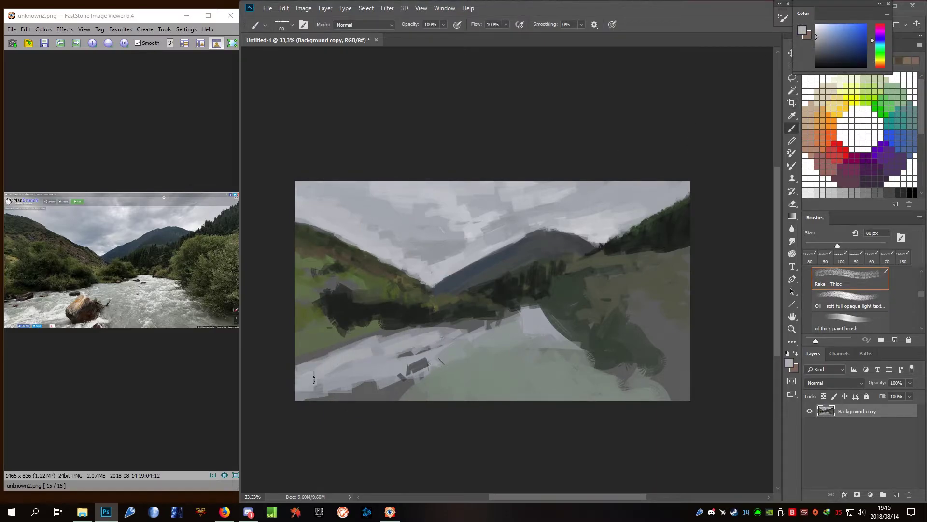
key("bracketleft")
key("bracketleft")
key("bracketleft")
Add light strokes along the river bank and dab light paint onto the river centre.
left_click_drag(393, 372, 316, 401)
left_click_drag(420, 333, 372, 357)
mouse_move(471, 323)
left_mouse_down()
mouse_move(420, 333)
mouse_move(556, 318)
mouse_move(485, 322)
mouse_move(522, 307)
mouse_move(572, 312)
left_mouse_up()
left_click(526, 299, "alt")
Dab dark green along the river bank, resampling olive and dark greens.
left_click(559, 277, "alt")
left_click(388, 278, "alt")
key("bracketleft")
key("bracketleft")
key("bracketleft")
left_click(533, 302, "alt")
key("bracketright")
left_click(524, 298, "alt")
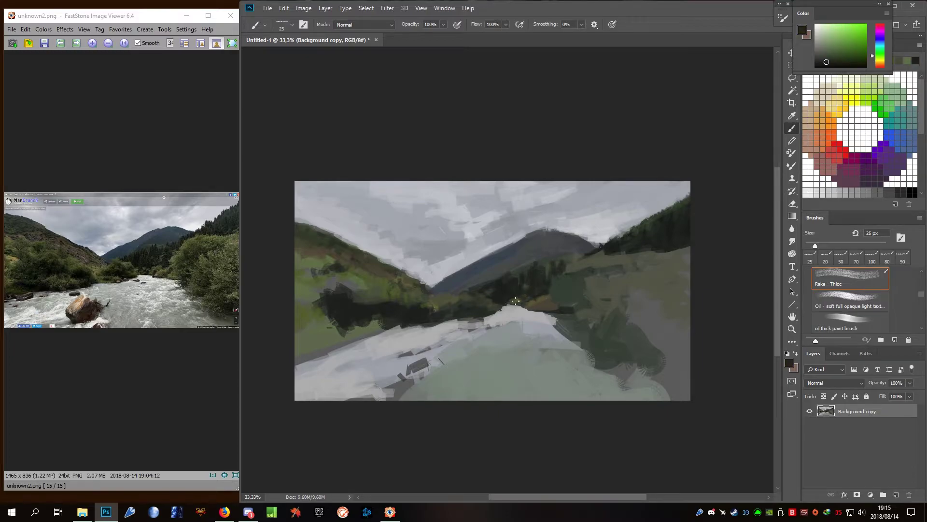
Sample greys and greens from the river and treeline while adjusting brush size.
left_click(498, 313, "alt")
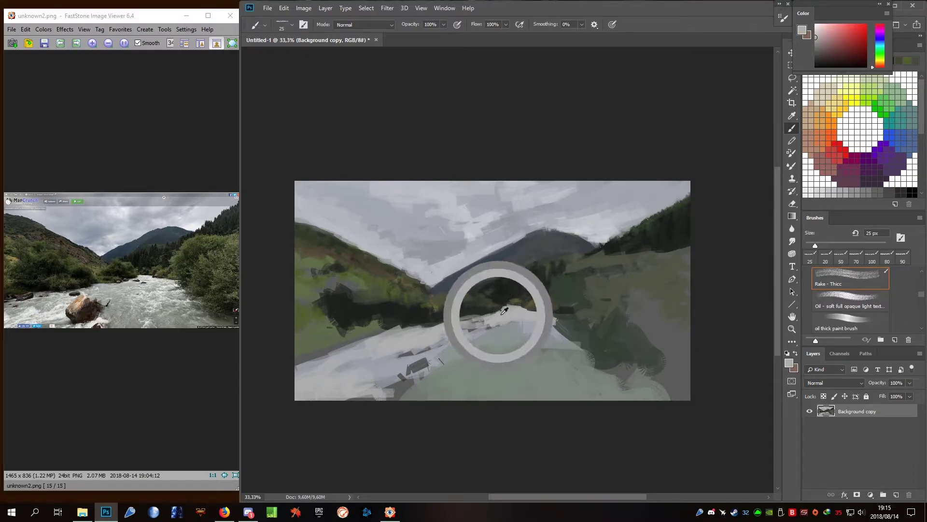
left_click(470, 311, "alt")
left_click(541, 268, "alt")
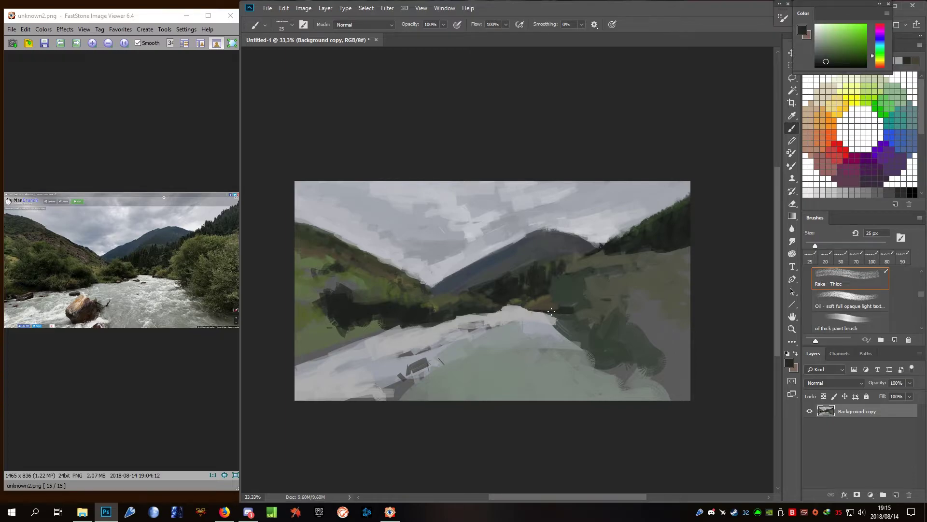
left_click(536, 301, "alt")
key("bracketright")
key("bracketright")
left_click(530, 291, "alt")
left_click(497, 302, "alt")
left_click(490, 301, "alt")
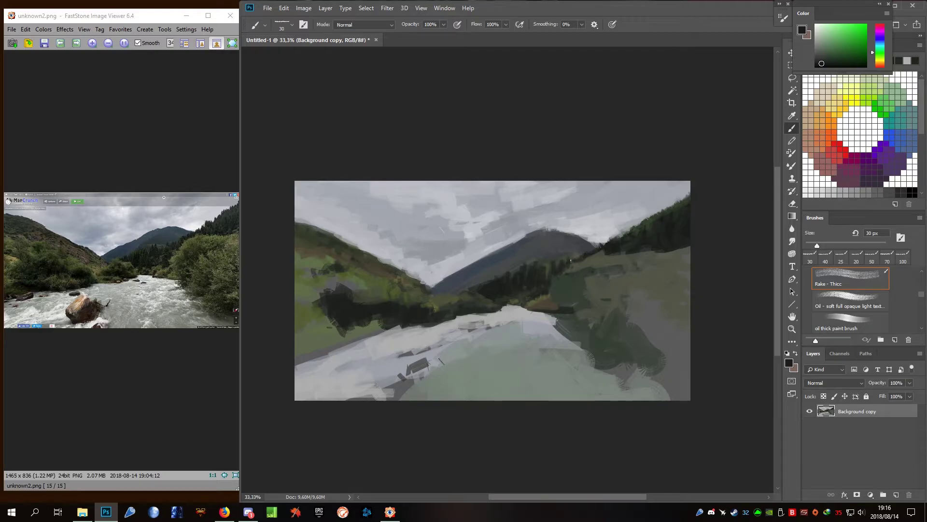
left_click(503, 278, "alt")
key("bracketleft")
Paint near-white strokes into the river and across its lower-left stretch.
mouse_move(516, 316)
left_mouse_down()
mouse_move(478, 367)
mouse_move(410, 372)
left_mouse_up()
left_click(485, 353, "alt")
key("bracketright")
key("bracketright")
key("bracketright")
left_click(414, 379, "alt")
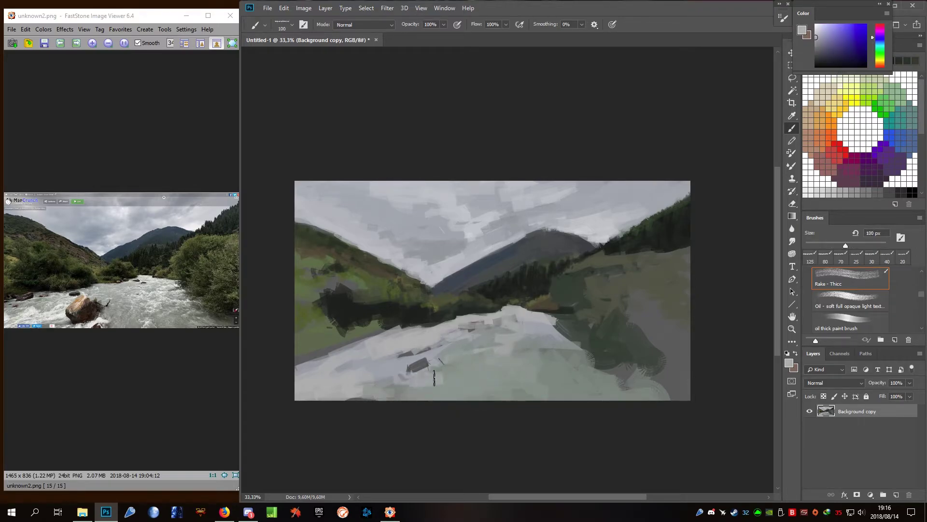
left_click(516, 313, "alt")
key("bracketleft")
key("bracketleft")
key("bracketleft")
key("bracketleft")
left_click_drag(432, 389, 297, 383)
mouse_move(355, 372)
left_mouse_down()
mouse_move(398, 363)
mouse_move(384, 357)
mouse_move(425, 338)
mouse_move(387, 335)
left_mouse_up()
key("bracketleft")
key("bracketleft")
key("bracketleft")
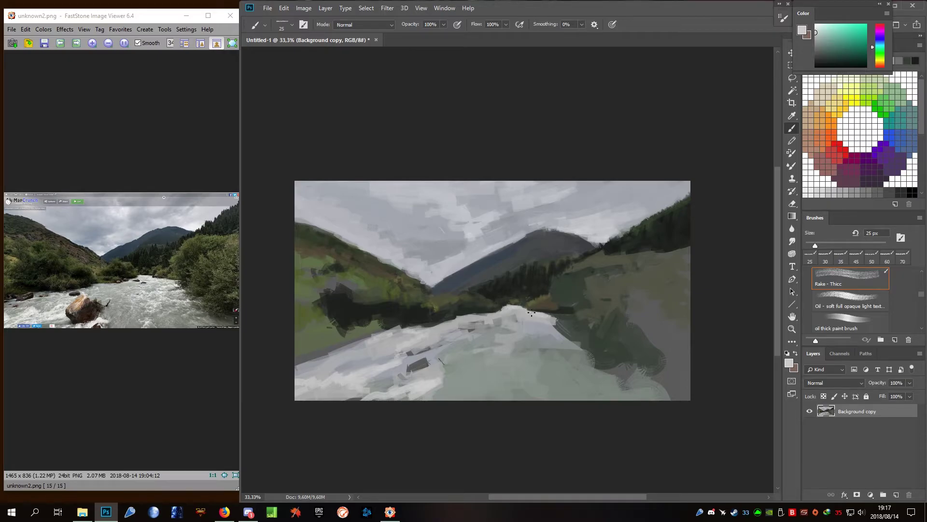
Add light strokes across the river centre and sample greenish greys from the water.
mouse_move(504, 322)
left_mouse_down()
mouse_move(523, 342)
mouse_move(544, 342)
mouse_move(526, 364)
mouse_move(532, 341)
mouse_move(519, 366)
left_mouse_up()
key("bracketright")
key("bracketright")
left_click(517, 344, "alt")
left_click(520, 333, "alt")
key("bracketleft")
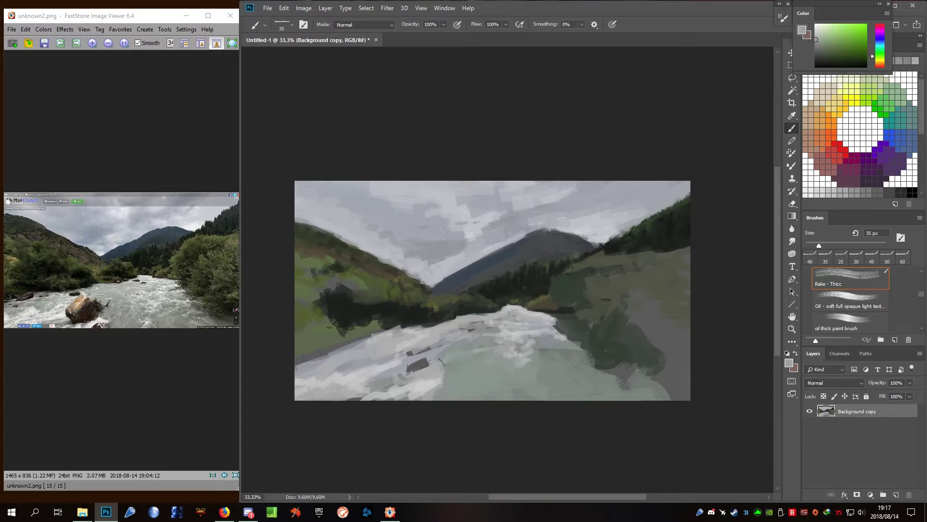
left_click(508, 304, "alt")
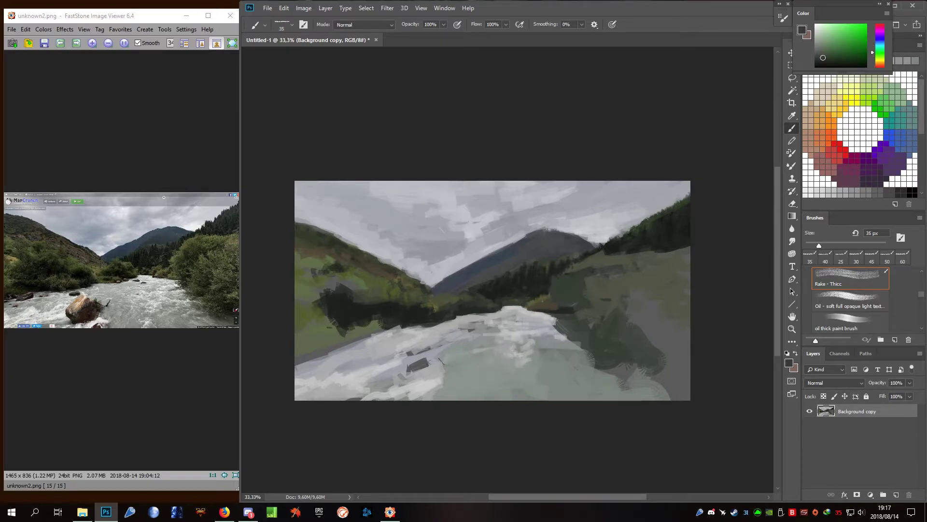
Paint a dark brown stroke to start the rock in the river.
left_click(542, 301, "alt")
key("bracketright")
key("bracketright")
mouse_move(428, 358)
left_mouse_down()
mouse_move(405, 374)
mouse_move(437, 379)
mouse_move(441, 358)
mouse_move(456, 357)
mouse_move(394, 372)
mouse_move(399, 365)
left_mouse_up()
key("bracketleft")
key("bracketleft")
Shape the river rock with a tan highlight and dark brown strokes around its edges.
left_click(455, 360, "alt")
left_click(411, 353, "alt")
key("bracketright")
key("bracketright")
left_click(421, 340, "alt")
key("bracketleft")
left_click(409, 354, "alt")
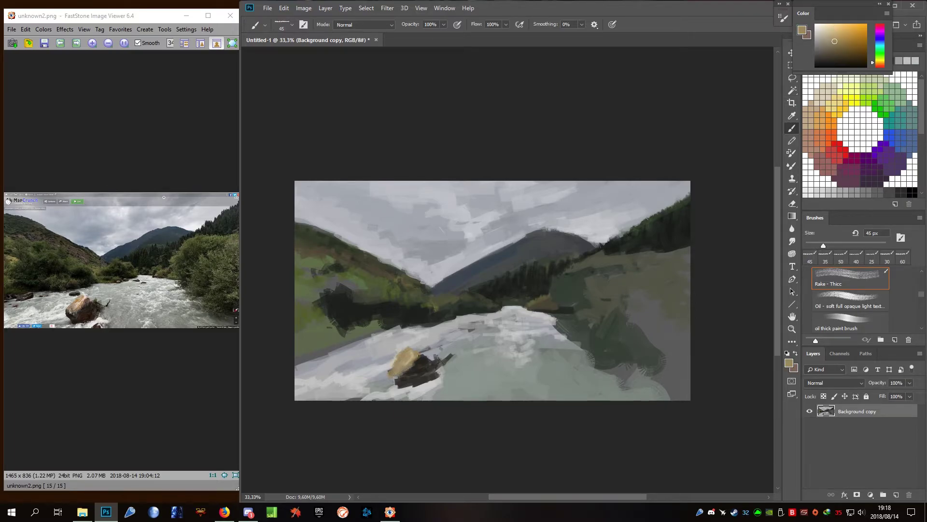
left_click(839, 52)
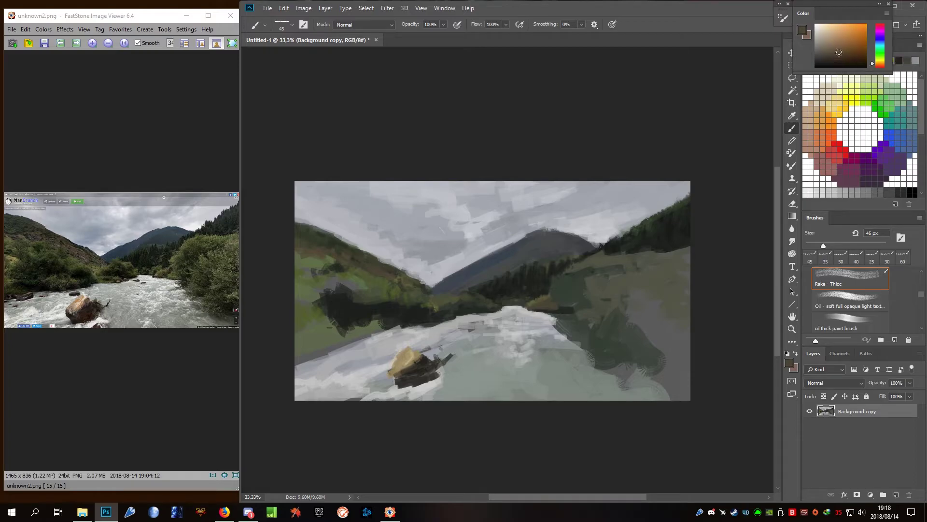
left_click(423, 360, "alt")
mouse_move(401, 369)
left_mouse_down()
mouse_move(422, 360)
mouse_move(390, 382)
mouse_move(415, 393)
mouse_move(447, 386)
mouse_move(430, 394)
mouse_move(452, 369)
mouse_move(457, 379)
left_mouse_up()
left_click(391, 379, "alt")
left_click(411, 389, "alt")
Paint light grey and white water around the rock's lower right and left.
left_click(429, 394, "alt")
left_click(459, 384, "alt")
key("bracketleft")
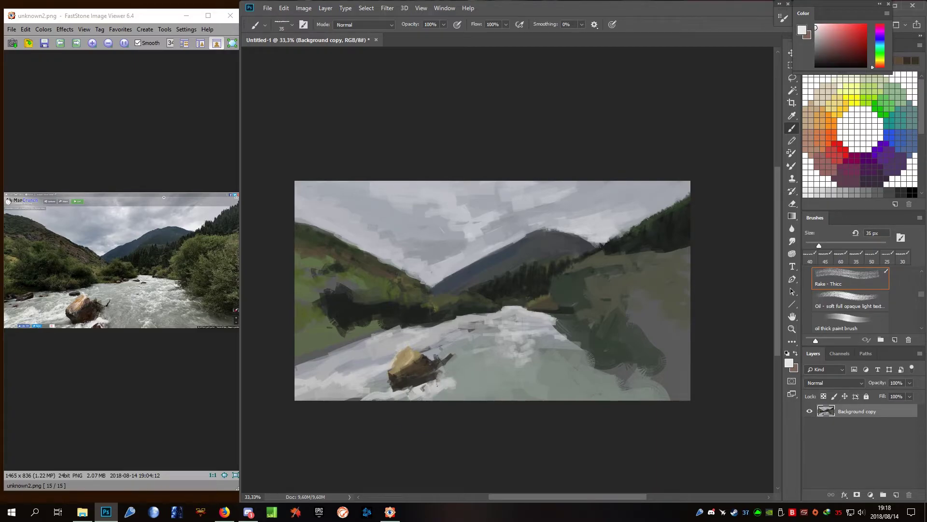
left_click_drag(388, 383, 296, 382)
mouse_move(374, 363)
left_mouse_down()
mouse_move(340, 373)
mouse_move(348, 373)
left_mouse_up()
left_click_drag(339, 384, 296, 400)
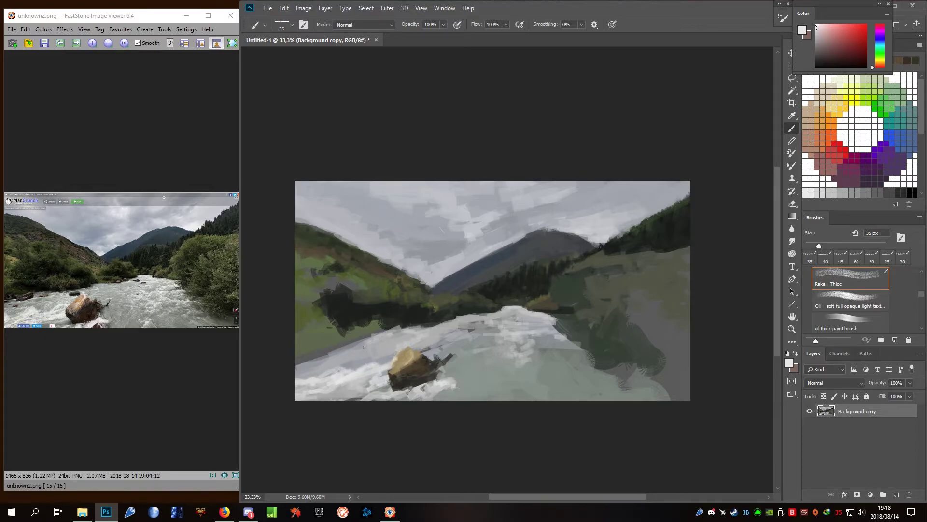
Darken the lower-left riverbank with dark brown and dark green strokes.
left_click(361, 341, "alt")
key("bracketright")
left_click(373, 332, "alt")
key("bracketleft")
mouse_move(374, 332)
left_mouse_down()
mouse_move(416, 329)
mouse_move(297, 359)
left_mouse_up()
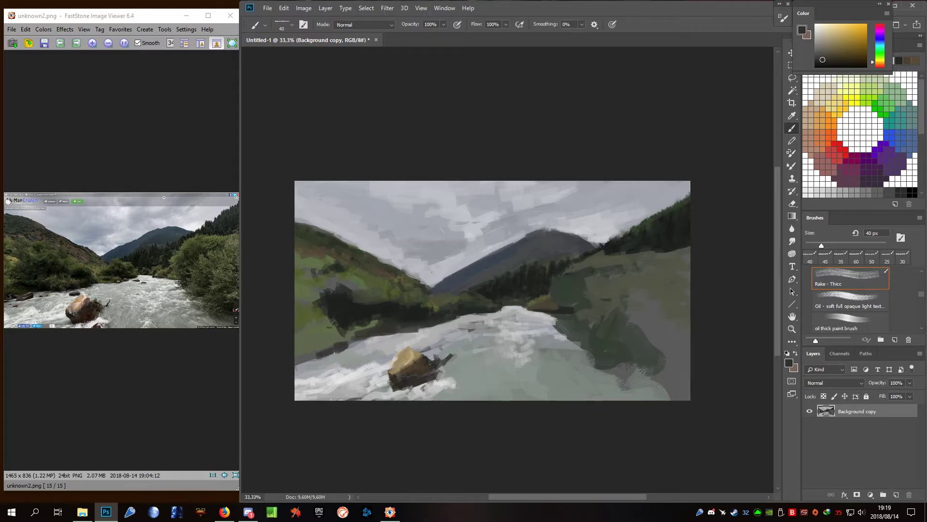
key("bracketright")
left_click(353, 318, "alt")
mouse_move(352, 329)
left_mouse_down()
mouse_move(297, 346)
mouse_move(378, 318)
mouse_move(297, 340)
mouse_move(300, 350)
left_mouse_up()
key("bracketright")
key("bracketright")
key("bracketright")
Add dark strokes to the lower-left riverbank and sample darker olive greens.
left_click_drag(314, 309, 320, 319)
key("bracketleft")
key("bracketleft")
key("bracketleft")
left_click(367, 318, "alt")
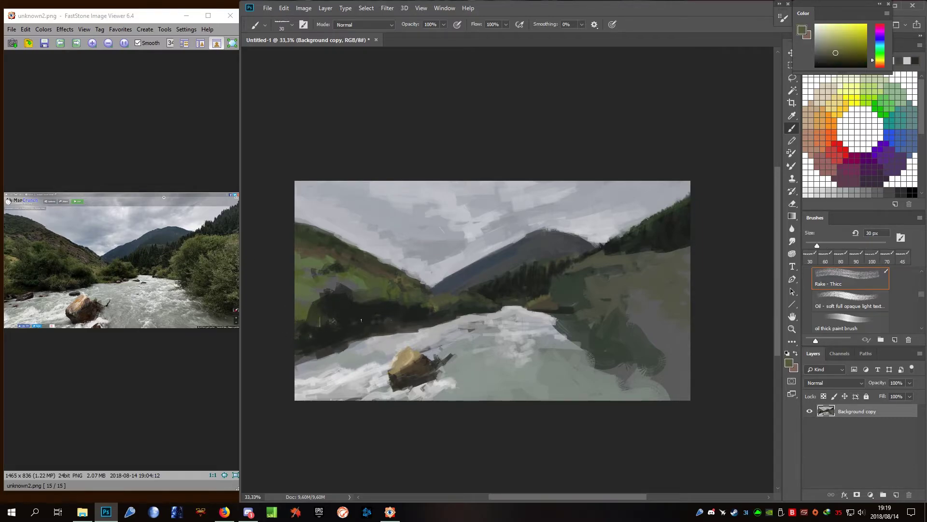
left_click(353, 319, "alt")
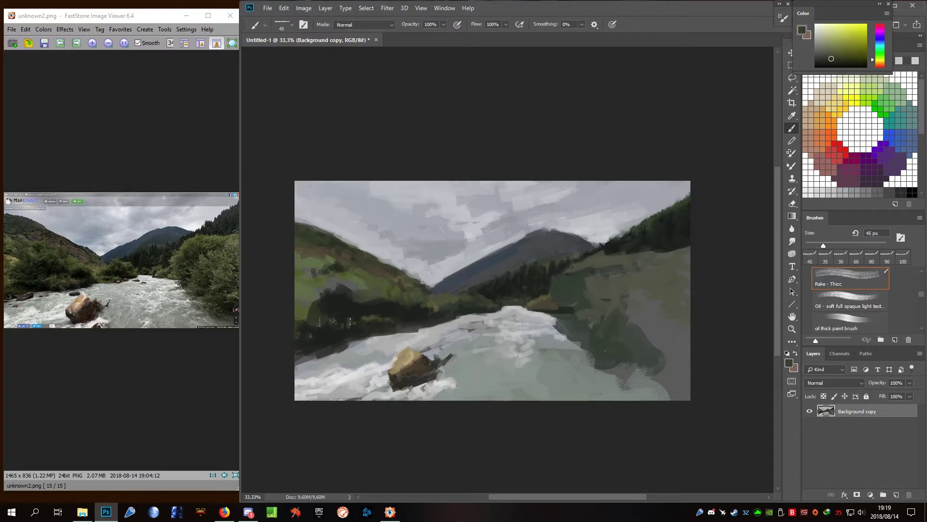
left_click(370, 300, "alt")
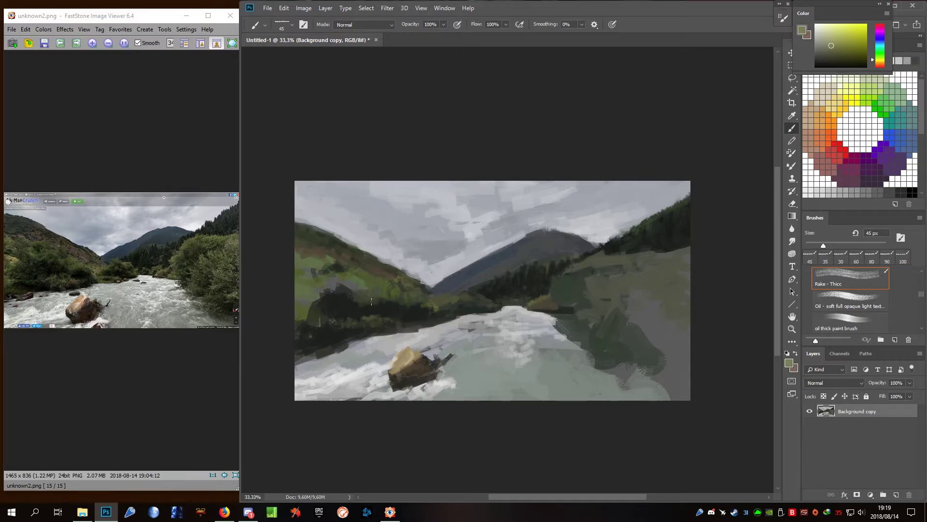
left_click(372, 301, "alt")
left_click(359, 297, "alt")
left_click(357, 276, "alt")
Paint dark green strokes and dabs along the canvas's left edge.
mouse_move(334, 268)
left_mouse_down()
mouse_move(297, 285)
mouse_move(314, 304)
mouse_move(299, 313)
left_mouse_up()
key("bracketright")
key("bracketright")
left_click(314, 309, "alt")
left_click(325, 299, "alt")
key("bracketleft")
key("bracketleft")
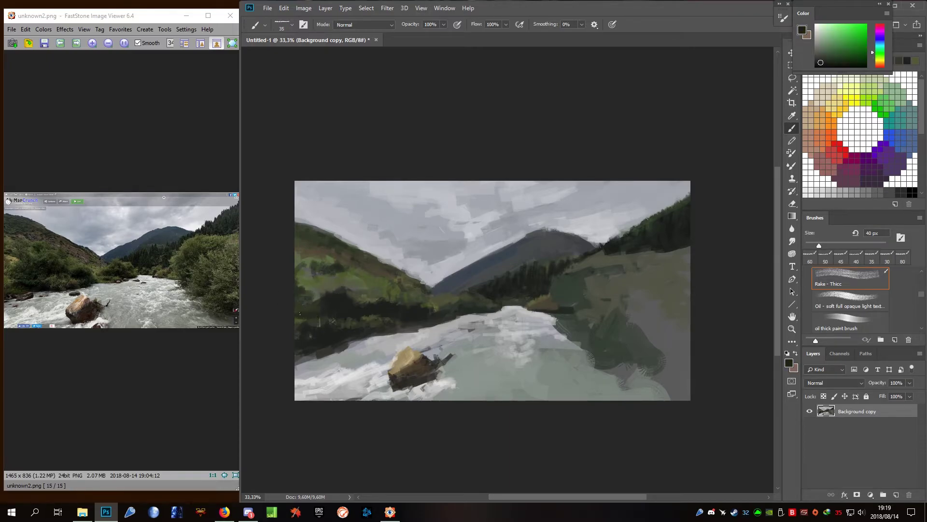
Mix a tan khaki colour and darken it toward brown in the Color panel.
left_click(321, 293, "alt")
left_click(406, 360, "alt")
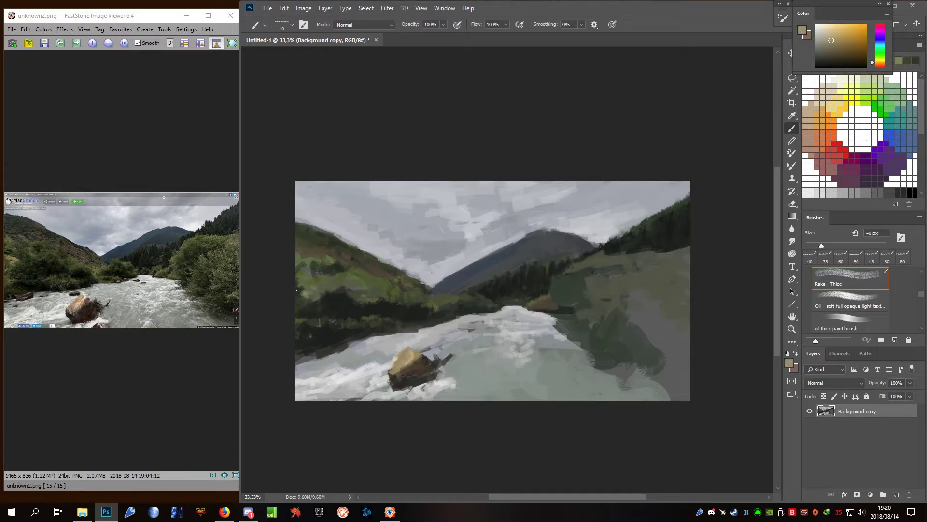
left_click(848, 28)
left_click_drag(848, 28, 843, 47)
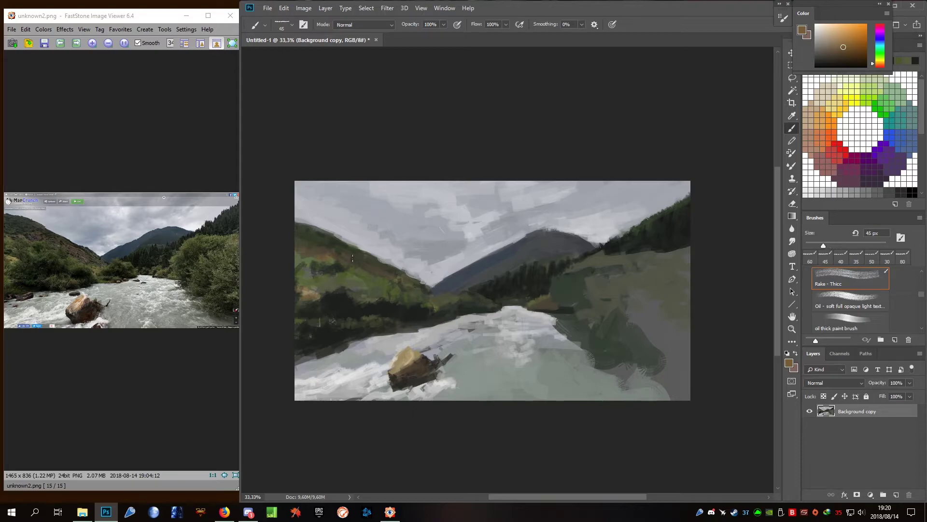
Block in dark green and broad olive strokes across the right hillside.
left_click(577, 290, "alt")
key("bracketright")
key("bracketright")
key("bracketright")
left_click_drag(590, 278, 643, 262)
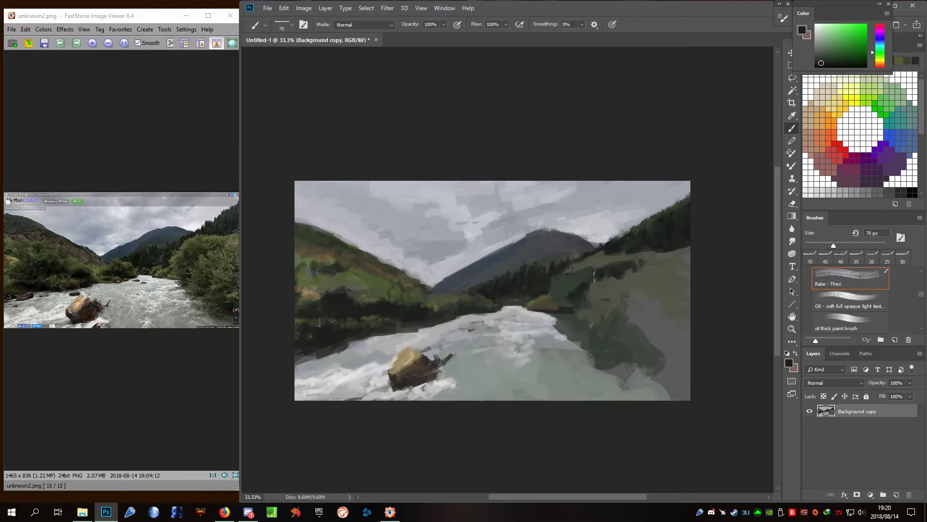
left_click(409, 285, "alt")
left_click_drag(585, 285, 587, 298)
key("bracketright")
key("bracketright")
key("bracketright")
mouse_move(635, 271)
left_mouse_down()
mouse_move(635, 295)
mouse_move(616, 330)
left_mouse_up()
mouse_move(648, 290)
left_mouse_down()
mouse_move(647, 338)
mouse_move(675, 300)
mouse_move(681, 254)
left_mouse_up()
key("bracketleft")
key("bracketleft")
key("bracketleft")
key("bracketleft")
key("bracketleft")
Paint dark grey-green strokes over the lower-right hillside.
left_click(681, 235, "alt")
mouse_move(676, 299)
left_mouse_down()
mouse_move(677, 358)
mouse_move(661, 352)
mouse_move(669, 382)
left_mouse_up()
key("bracketright")
key("bracketright")
key("bracketright")
key("bracketleft")
key("bracketleft")
key("bracketleft")
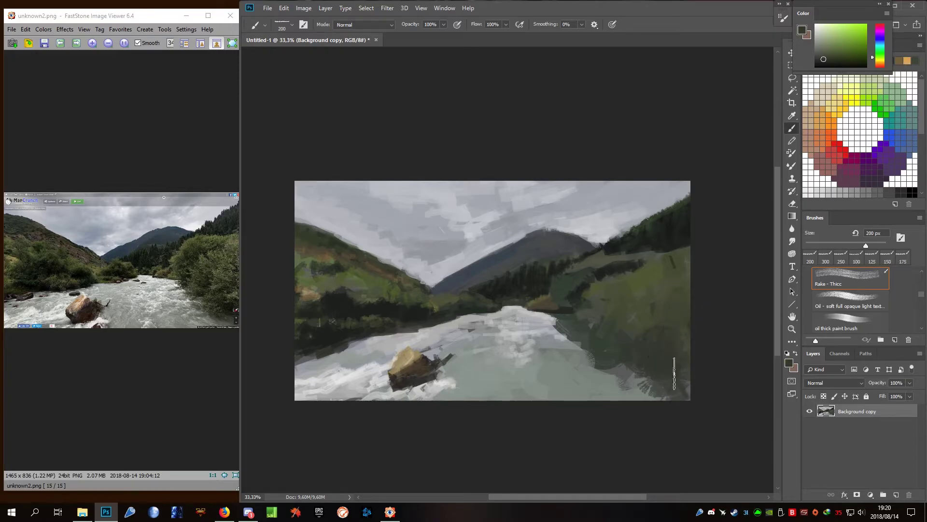
left_click(833, 63)
left_click_drag(647, 343, 627, 367)
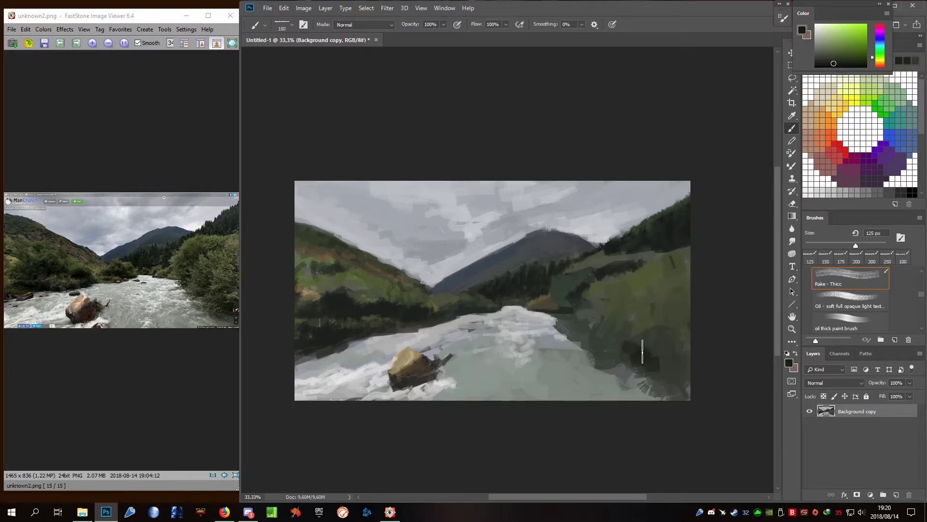
key("bracketleft")
key("bracketleft")
key("bracketleft")
mouse_move(671, 294)
left_mouse_down()
mouse_move(664, 322)
mouse_move(601, 341)
mouse_move(594, 363)
left_mouse_up()
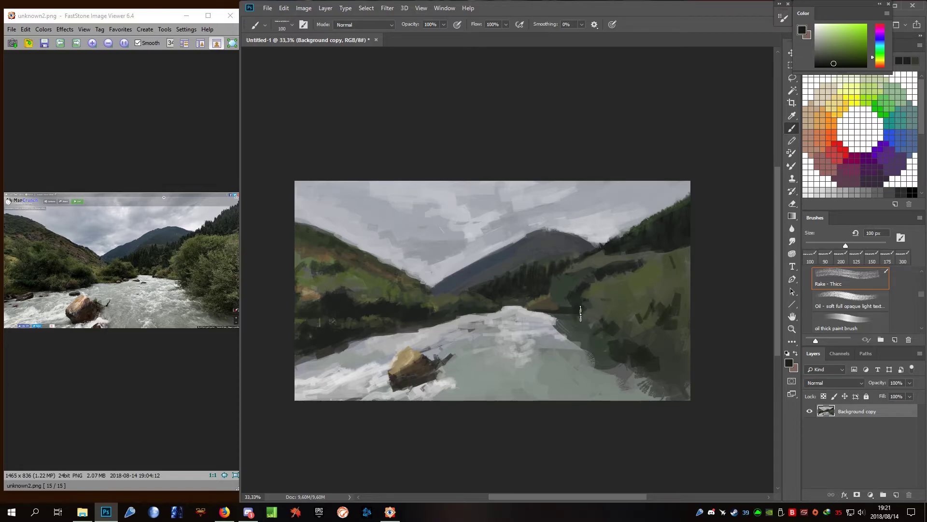
left_click_drag(584, 304, 577, 328)
Sample lighter and darker greens from the hillside while shrinking the brush.
left_click(571, 286, "alt")
key("bracketleft")
key("bracketleft")
left_click(564, 275, "alt")
key("bracketleft")
left_click(556, 287, "alt")
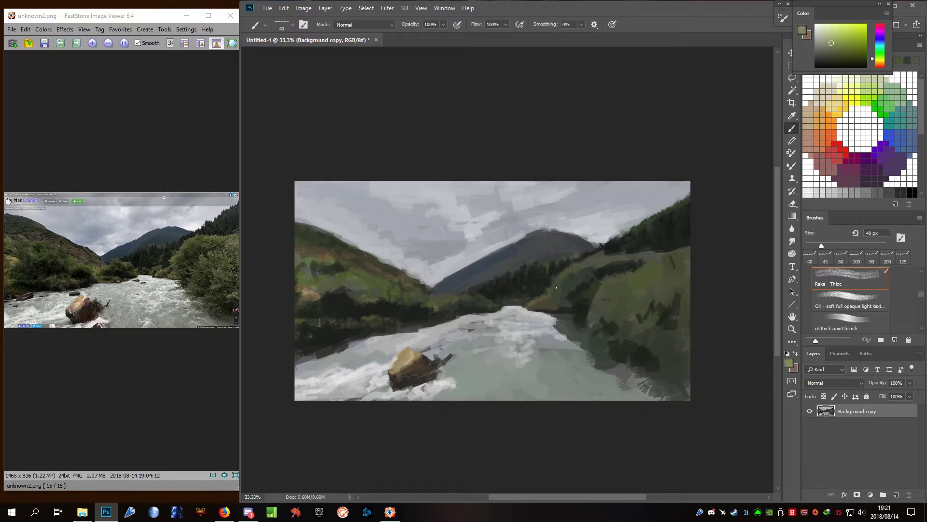
key("bracketright")
key("bracketright")
key("bracketright")
left_click(589, 265, "alt")
left_click(553, 286, "alt")
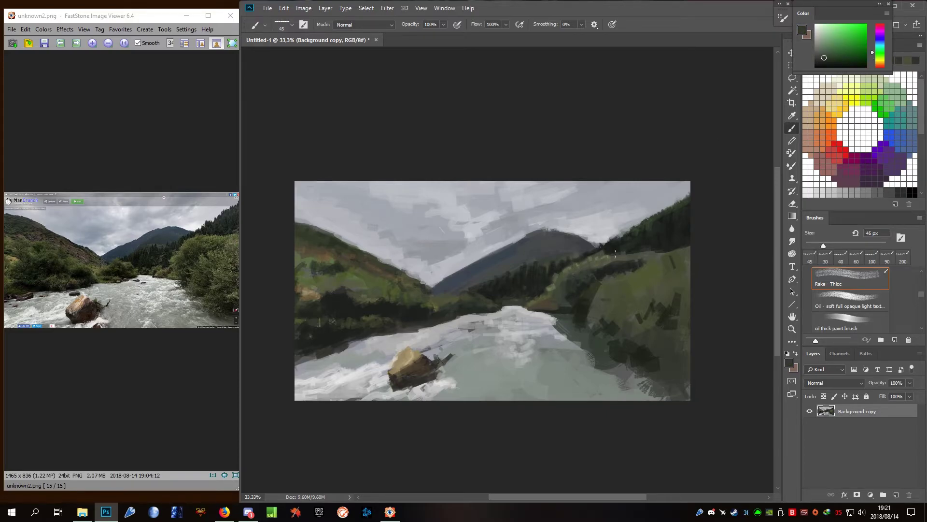
Shift the colour to a pale yellow-green khaki and paint light strokes across the right hillside.
left_click_drag(874, 57, 874, 59)
left_click(836, 56)
key("bracketright")
key("bracketright")
key("bracketright")
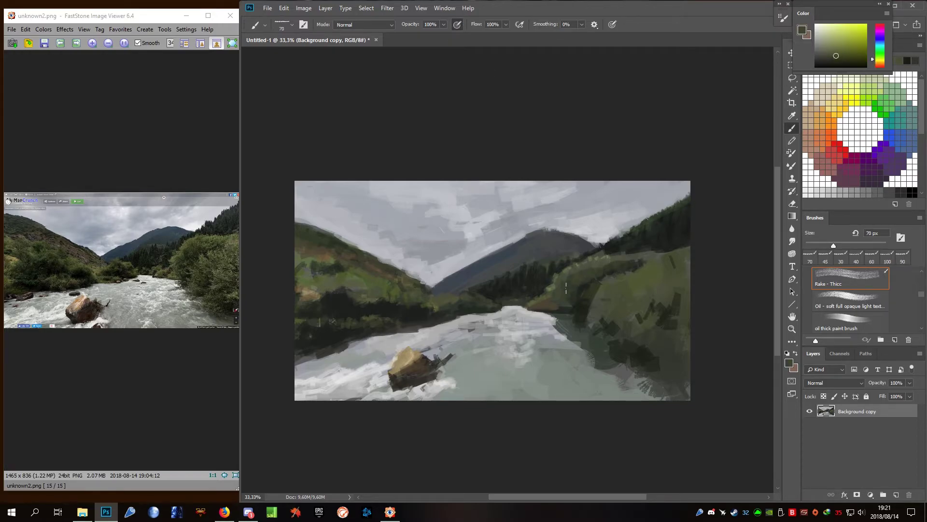
left_click(827, 36)
mouse_move(665, 283)
left_mouse_down()
mouse_move(645, 312)
mouse_move(599, 289)
mouse_move(578, 304)
left_mouse_up()
key("bracketleft")
key("bracketleft")
Layer darker green strokes over the lower-right hillside, then pick a dark grey.
left_click(578, 304, "alt")
key("bracketright")
key("bracketright")
key("bracketright")
left_click(567, 309, "alt")
key("bracketright")
mouse_move(596, 311)
left_mouse_down()
mouse_move(644, 340)
mouse_move(647, 372)
mouse_move(663, 347)
left_mouse_up()
left_click(647, 372, "alt")
key("bracketleft")
key("bracketleft")
key("bracketleft")
key("bracketleft")
key("bracketleft")
left_click(511, 312, "alt")
left_click(467, 322, "alt")
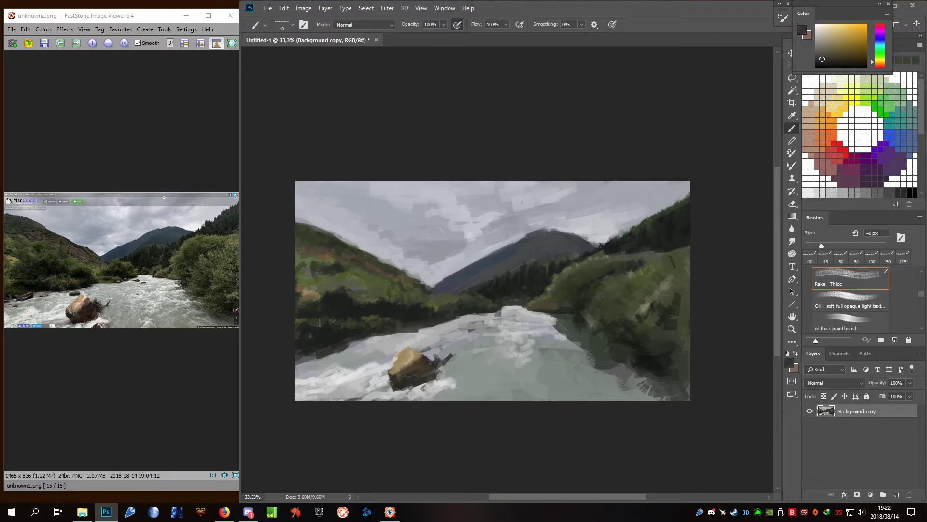
scroll(505, 315, "up", 2)
Sample light and dark greys from the distant river using a small detail brush.
key("bracketleft")
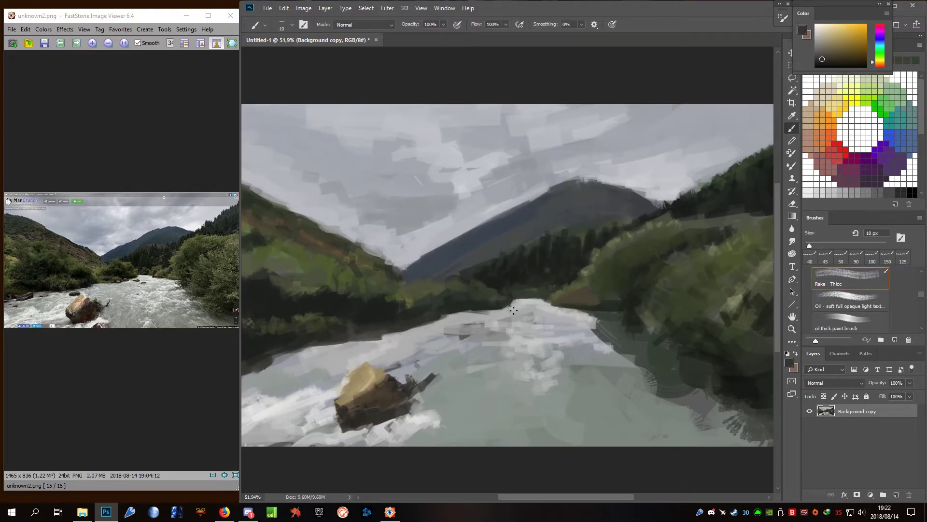
left_click(522, 315, "alt")
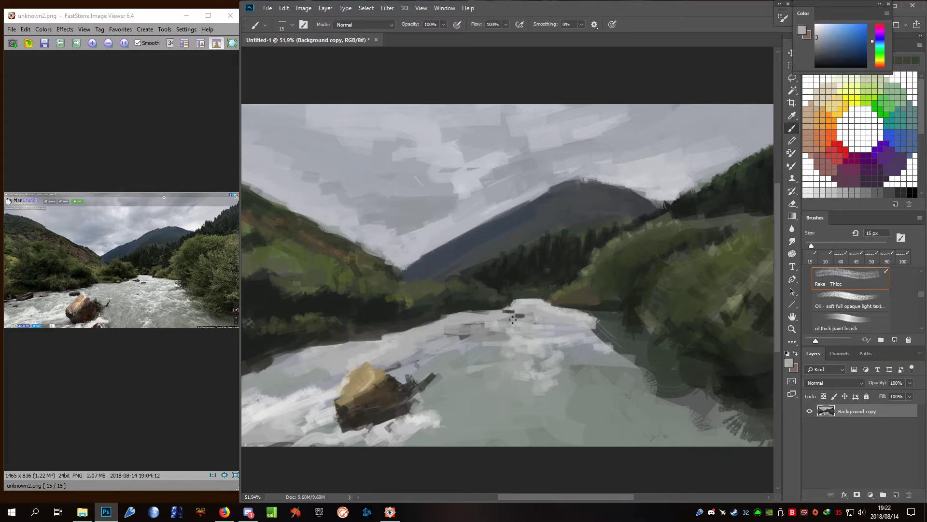
left_click(522, 314, "alt")
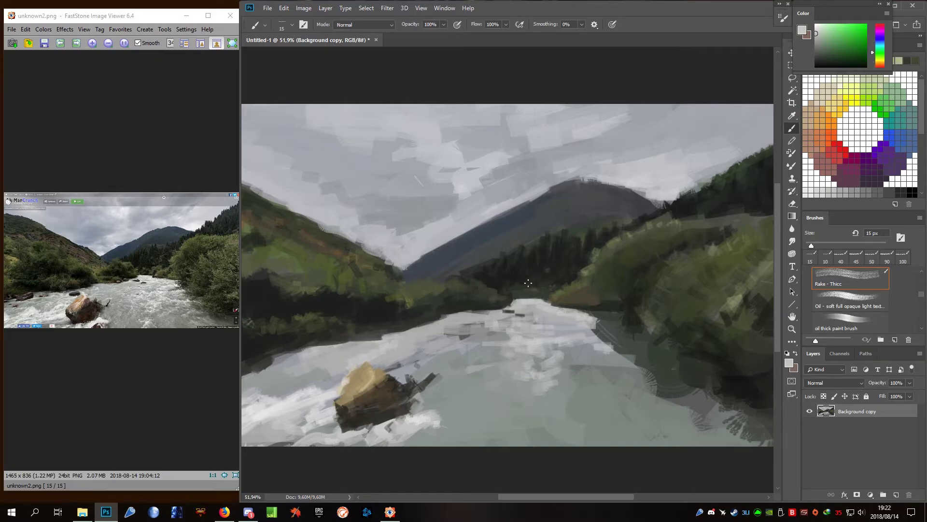
key("bracketright")
key("bracketleft")
left_click(546, 308, "alt")
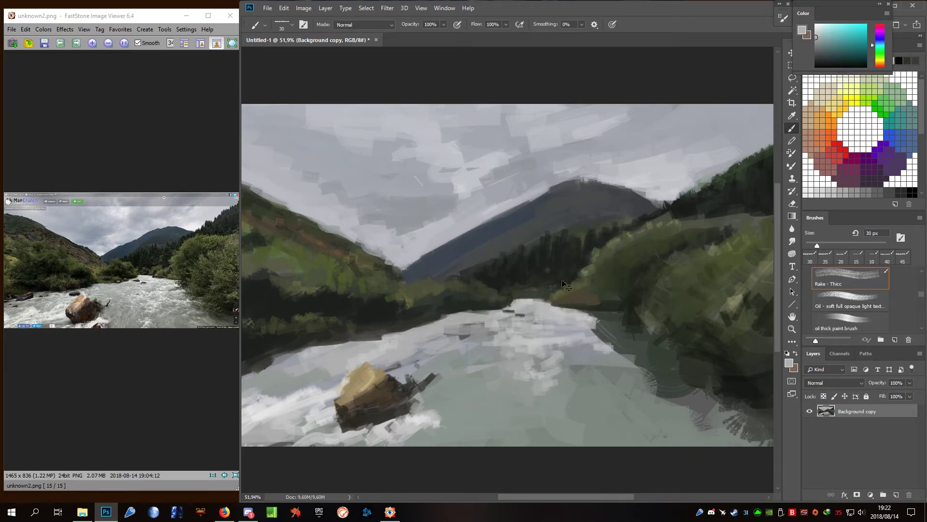
key("bracketleft")
key("bracketleft")
key("bracketleft")
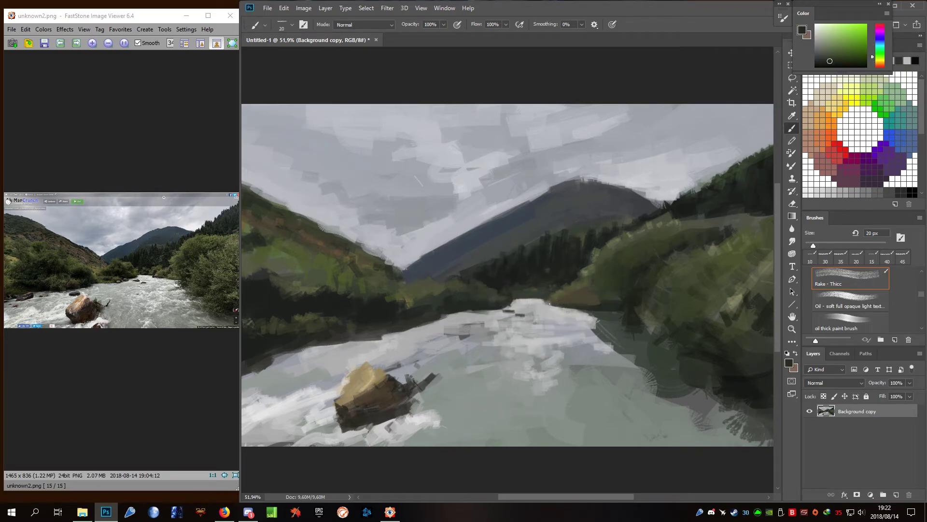
Pick olive, khaki ochre and green tones for the far banks, then zoom out to the whole painting.
left_click(578, 284, "alt")
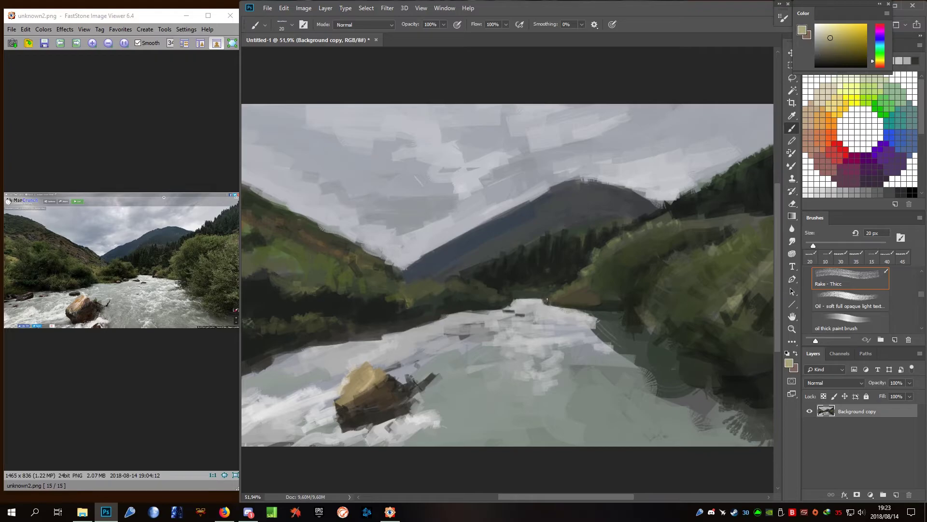
key("bracketright")
left_click(588, 309, "alt")
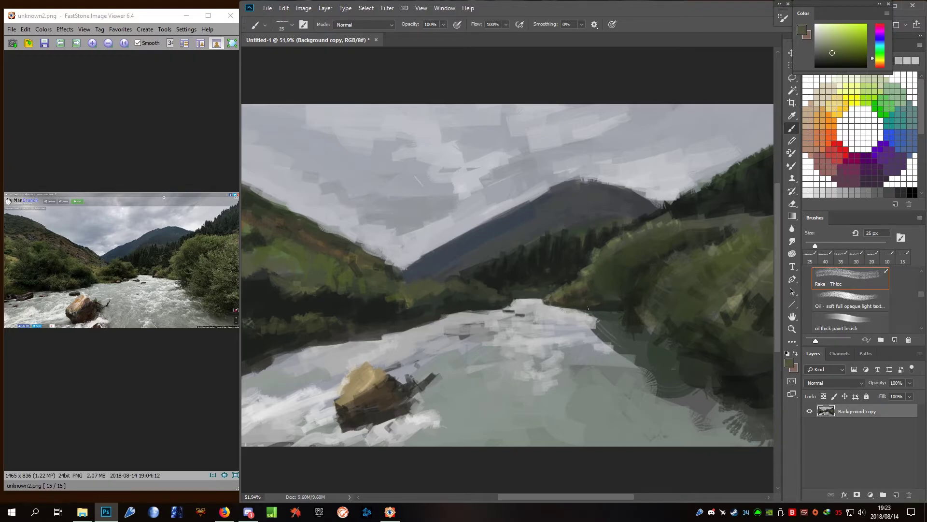
left_click(833, 109)
key("bracketright")
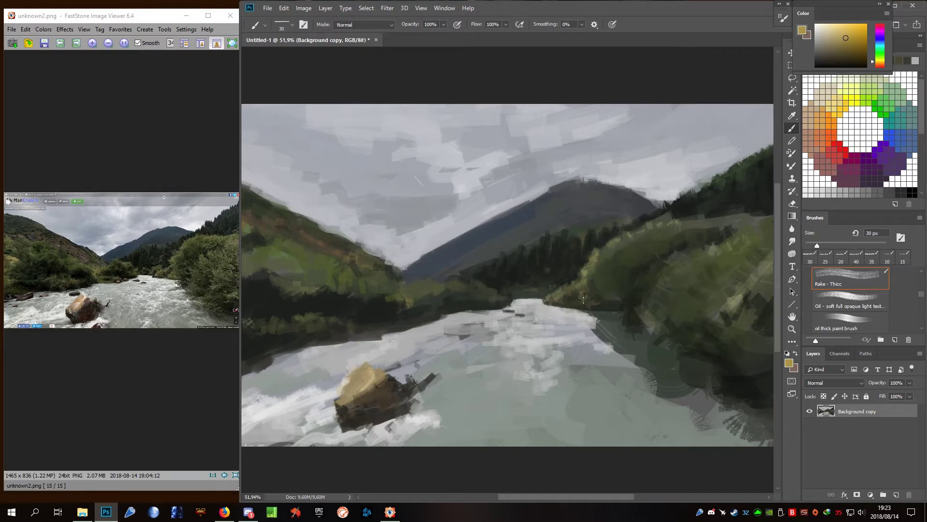
key("bracketright")
key("bracketright")
key("bracketright")
left_click(653, 255, "alt")
key("bracketleft")
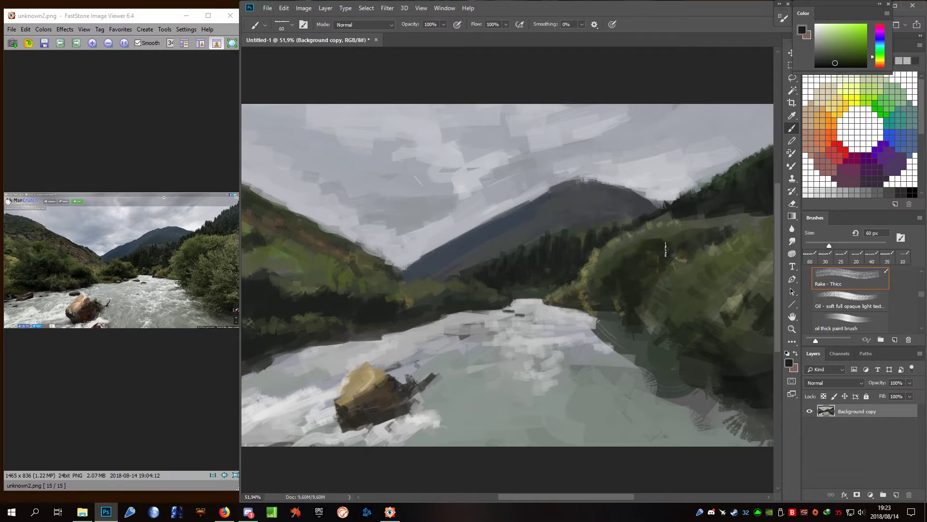
left_click(644, 289, "alt")
key("z")
left_click_drag(642, 270, 603, 257)
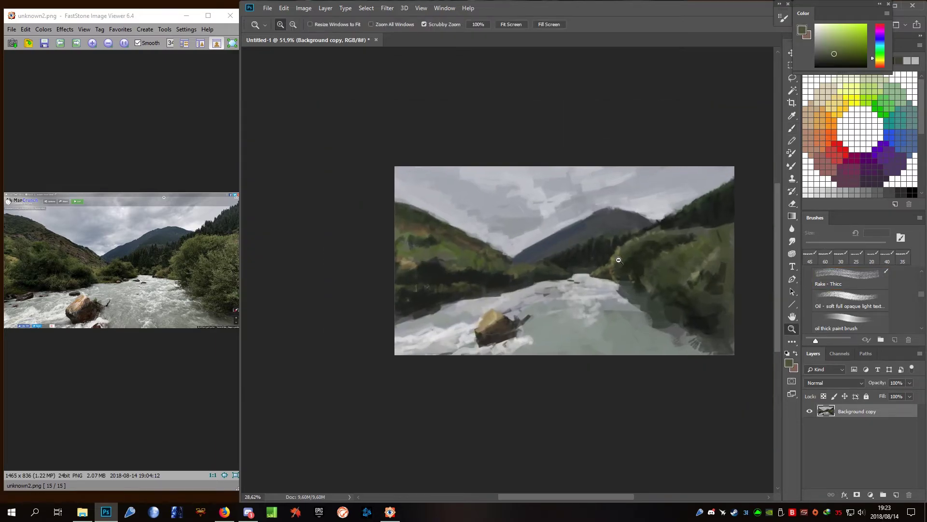
Paint a near-white pinkish grey streak across the river.
key("b")
left_click(525, 207, "alt")
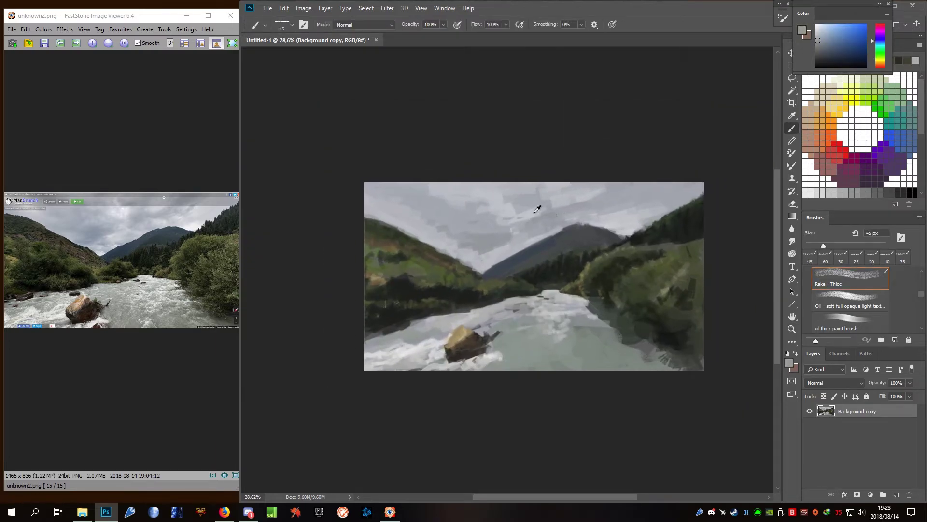
left_click(498, 191, "alt")
key("bracketleft")
key("bracketleft")
key("F5")
key("F5")
key("bracketright")
key("bracketright")
key("bracketright")
key("bracketright")
key("bracketright")
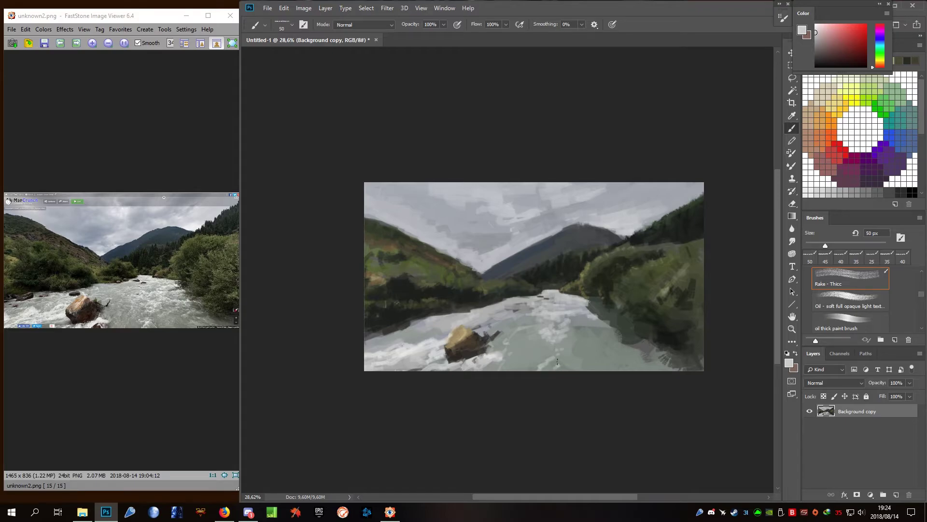
mouse_move(584, 328)
left_mouse_down()
mouse_move(631, 326)
mouse_move(629, 334)
left_mouse_up()
Dab darker greys along the river's right edge and small dark green strokes near the right border.
left_click(597, 314, "alt")
left_click(599, 311, "alt")
left_click(625, 324, "alt")
left_click(628, 335, "alt")
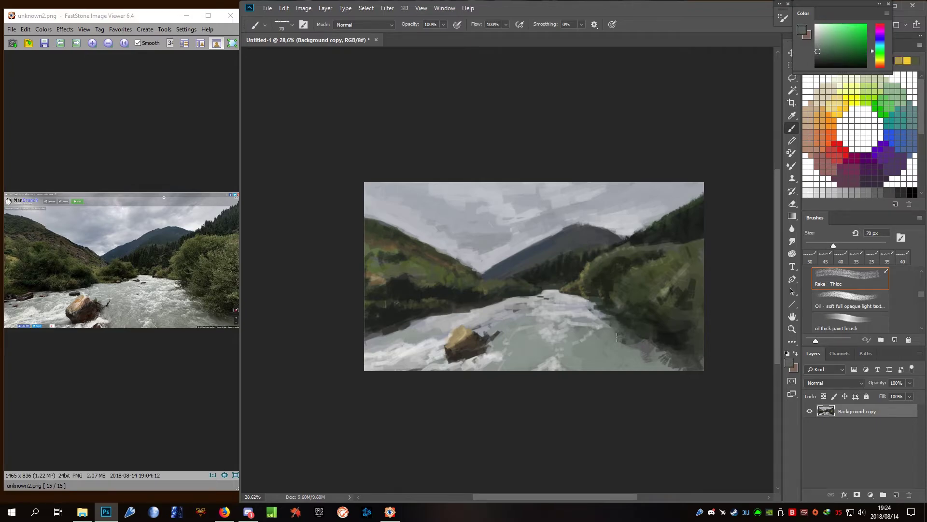
left_click(584, 316, "alt")
key("bracketleft")
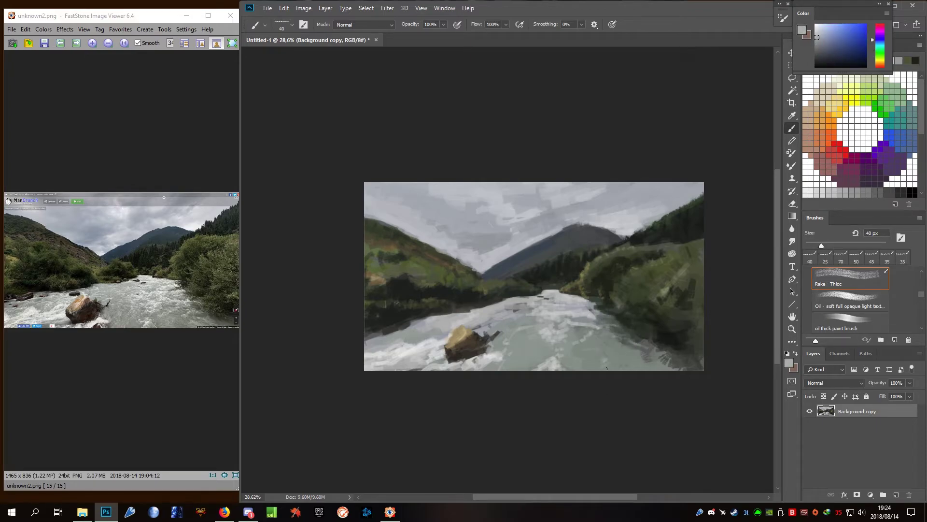
left_click(665, 338, "alt")
key("bracketright")
key("bracketright")
key("bracketright")
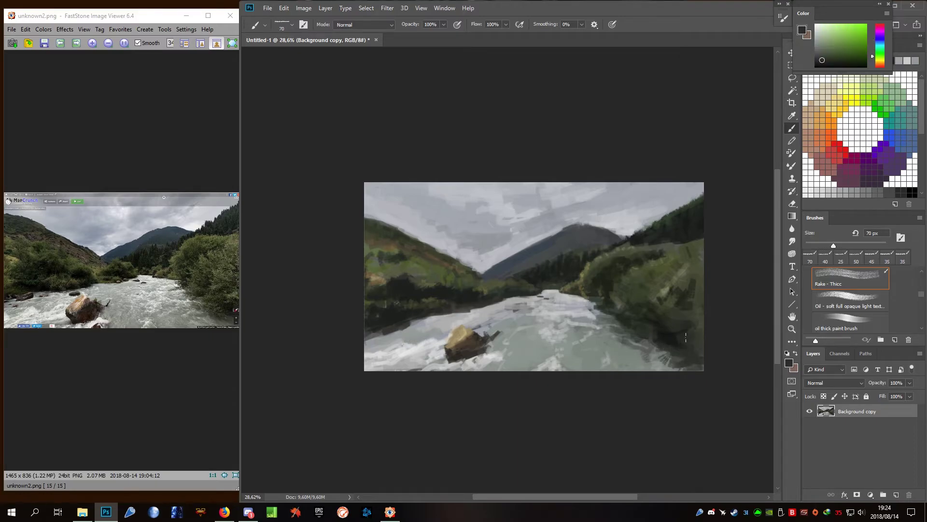
left_click_drag(703, 314, 695, 340)
Sample greens from the bushy bank, set the brush to 25 px, and zoom in on the right bank.
key("bracketleft")
key("bracketleft")
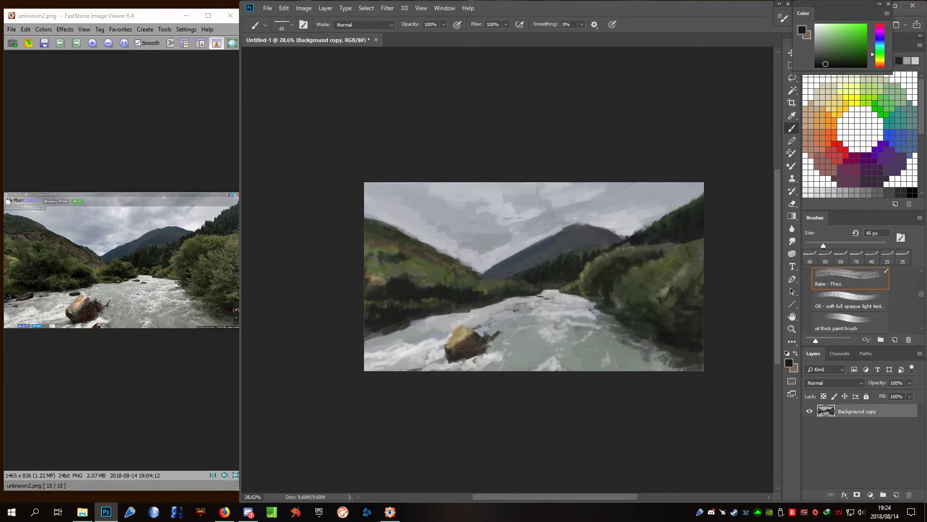
left_click(654, 263, "alt")
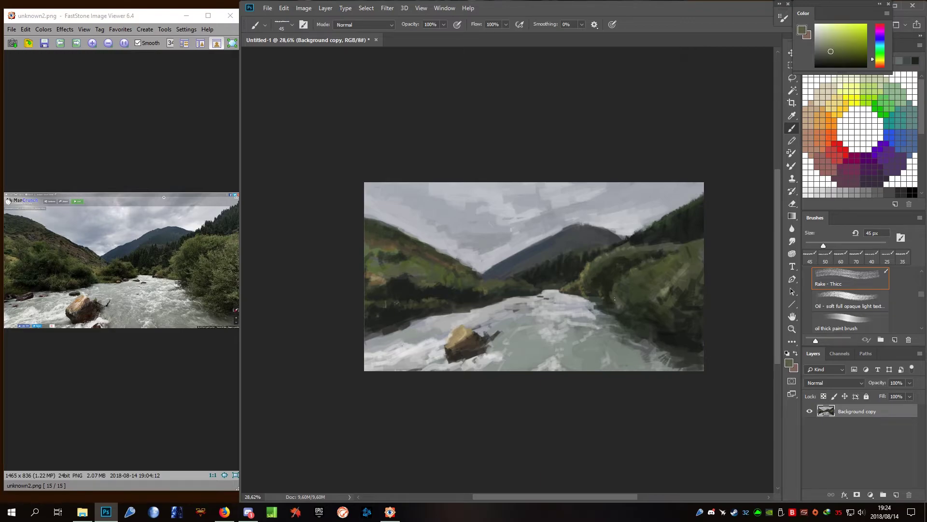
left_click(667, 287, "alt")
left_click(637, 263, "alt")
key("bracketright")
key("bracketright")
key("bracketright")
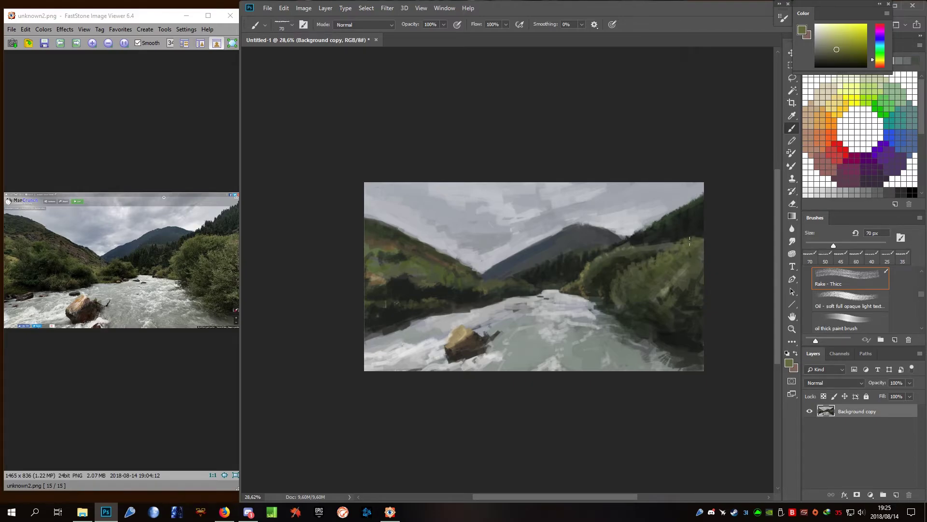
left_click(638, 280, "alt")
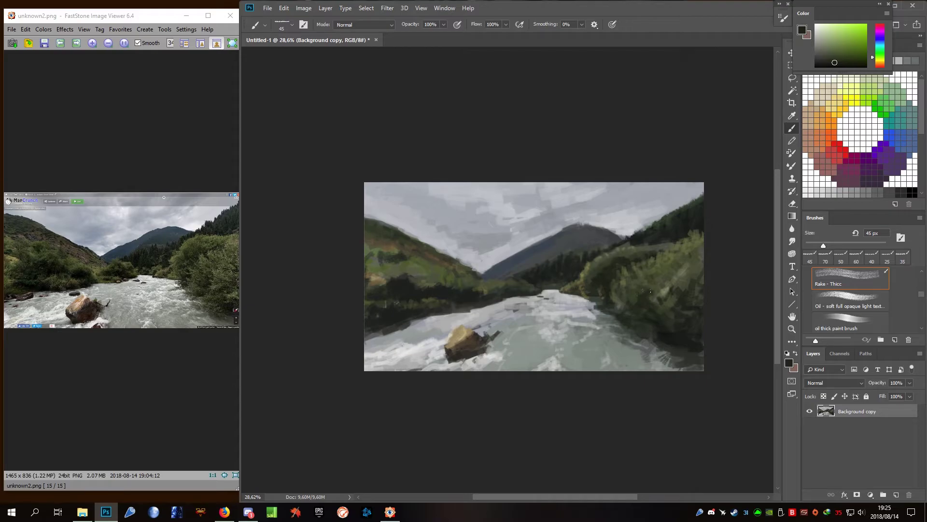
key("bracketright")
left_click(704, 348, "alt")
key("bracketleft")
key("bracketleft")
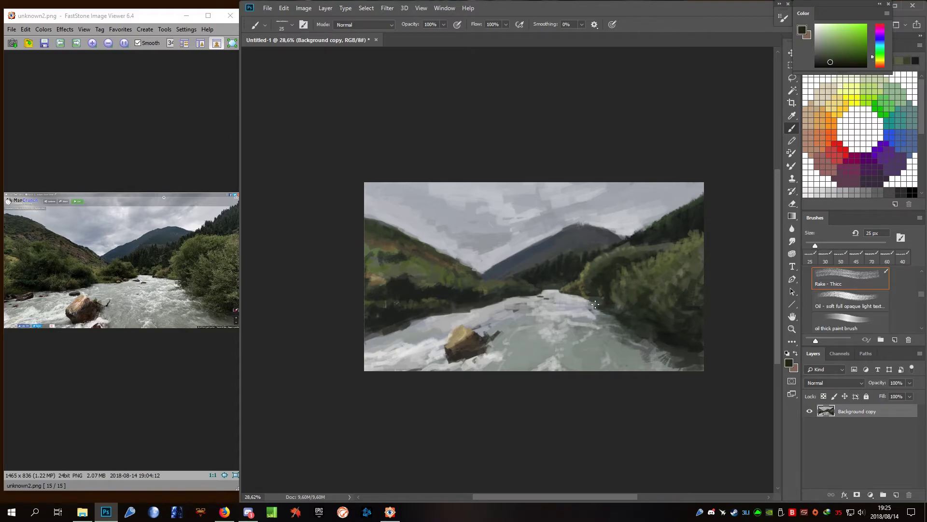
scroll(602, 311, "up", 3)
left_click_drag(604, 296, 649, 322)
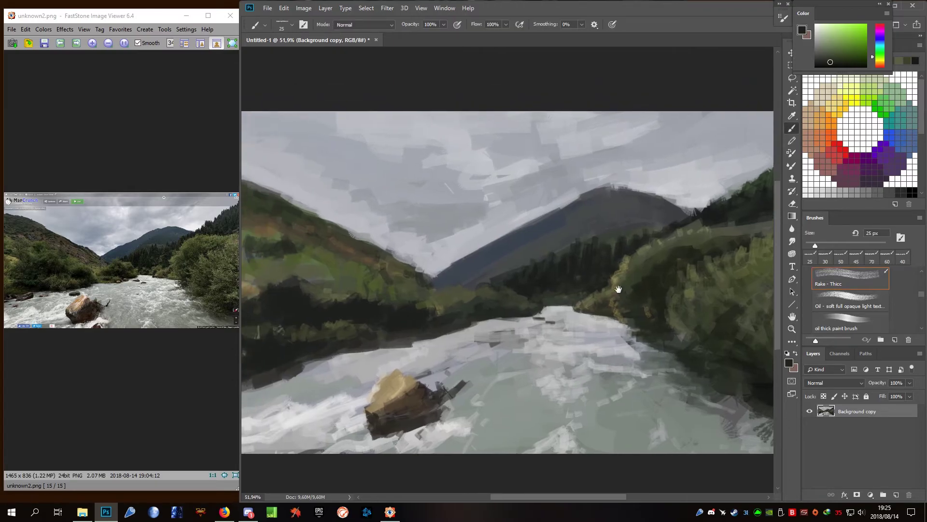
Sample olive, olive-brown and near-black greens from the trees with a 15 px brush.
left_click(402, 274, "alt")
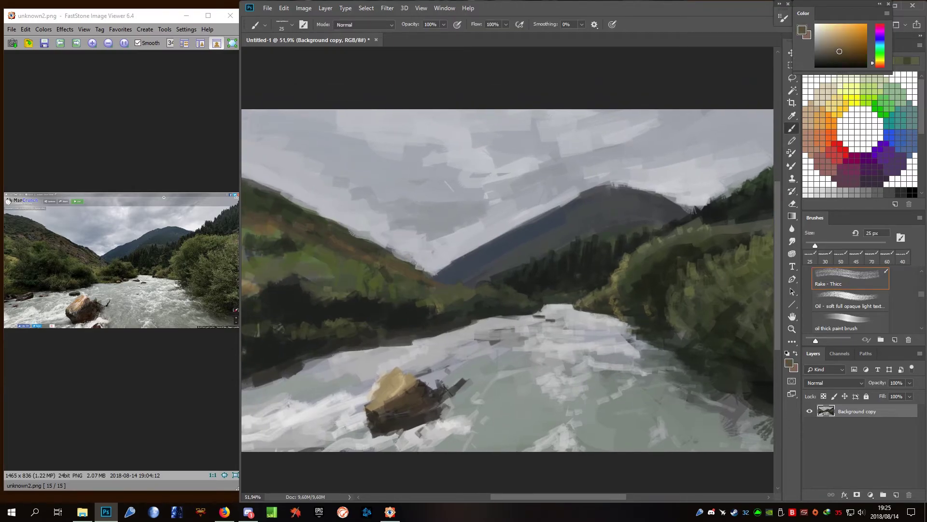
left_click(380, 244, "alt")
left_click(359, 236, "alt")
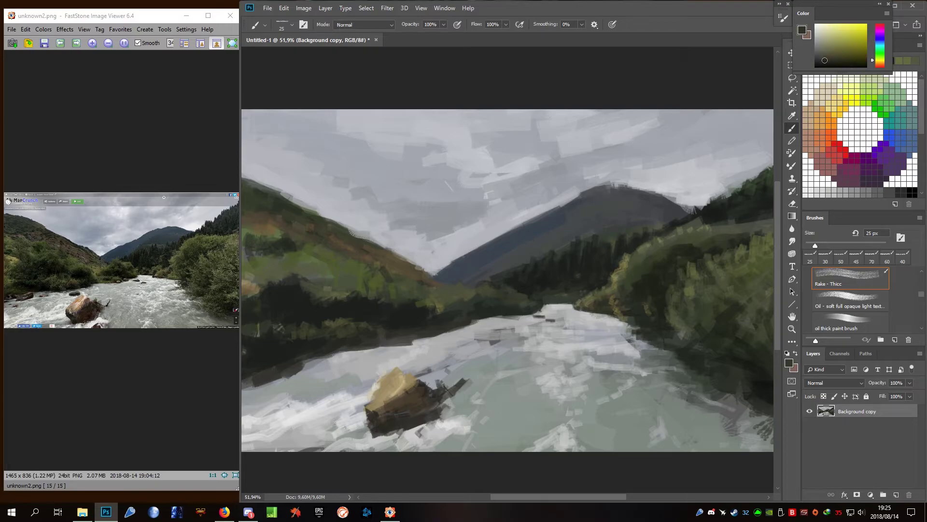
key("bracketleft")
left_click(437, 304, "alt")
left_click(440, 312, "alt")
left_click(880, 61)
left_click(845, 50)
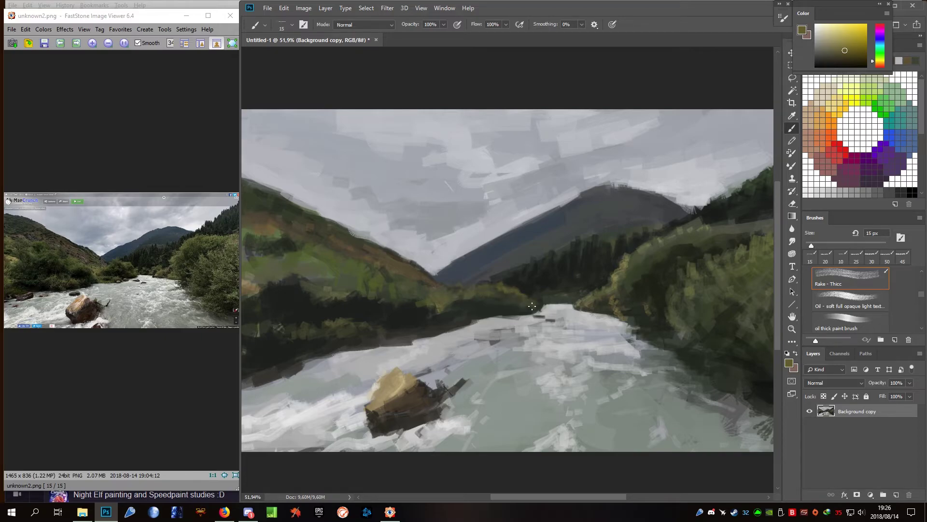
left_click(532, 305, "alt")
Paint dark olive-grey strokes along the right tree line with a 40 px brush.
key("bracketright")
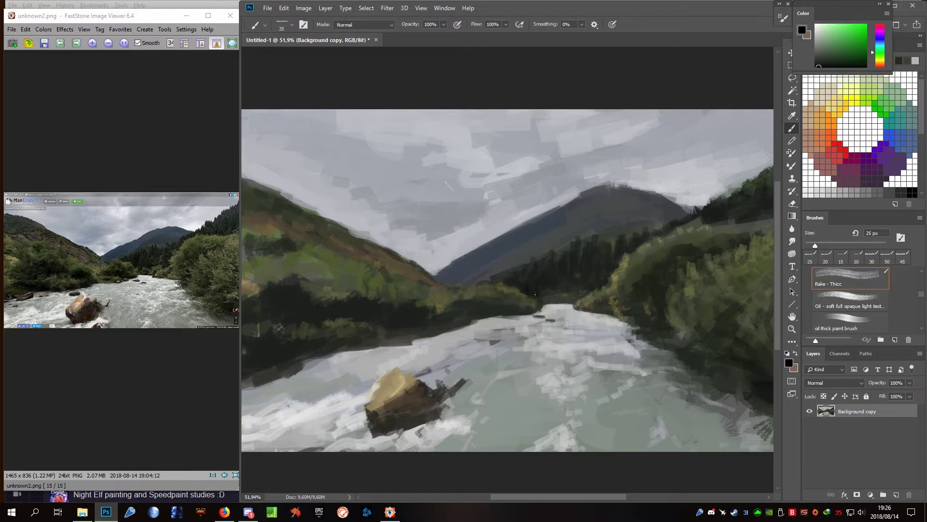
key("bracketleft")
key("bracketleft")
key("bracketleft")
key("bracketright")
key("bracketright")
key("bracketright")
key("bracketright")
key("bracketright")
left_click(713, 230, "alt")
key("bracketright")
mouse_move(708, 239)
left_mouse_down()
mouse_move(753, 226)
mouse_move(743, 223)
left_mouse_up()
left_click(749, 227, "alt")
scroll(749, 227, "up", 1)
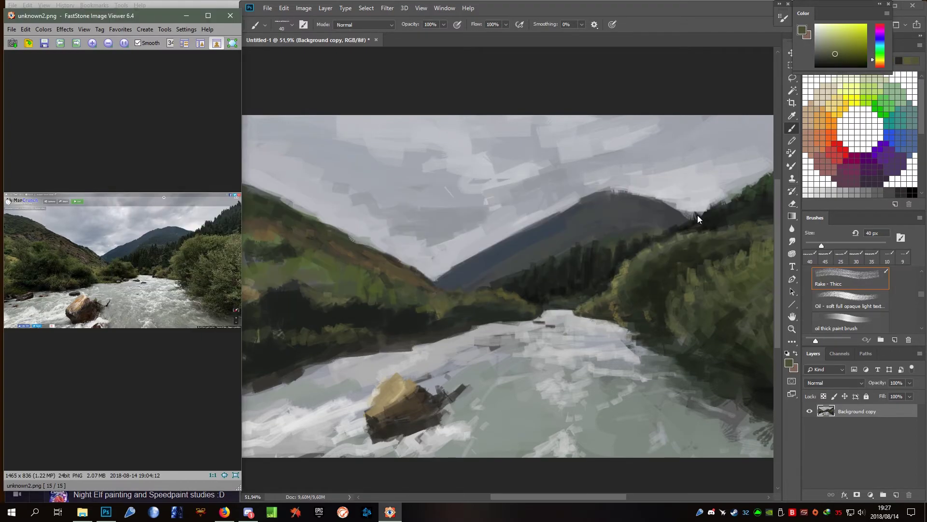
Soften the mountain ridge with light sky-grey strokes and darken it with blue-grey.
left_click(587, 183, "alt")
mouse_move(579, 193)
left_mouse_down()
mouse_move(621, 189)
mouse_move(560, 209)
mouse_move(618, 192)
left_mouse_up()
left_click(550, 223, "alt")
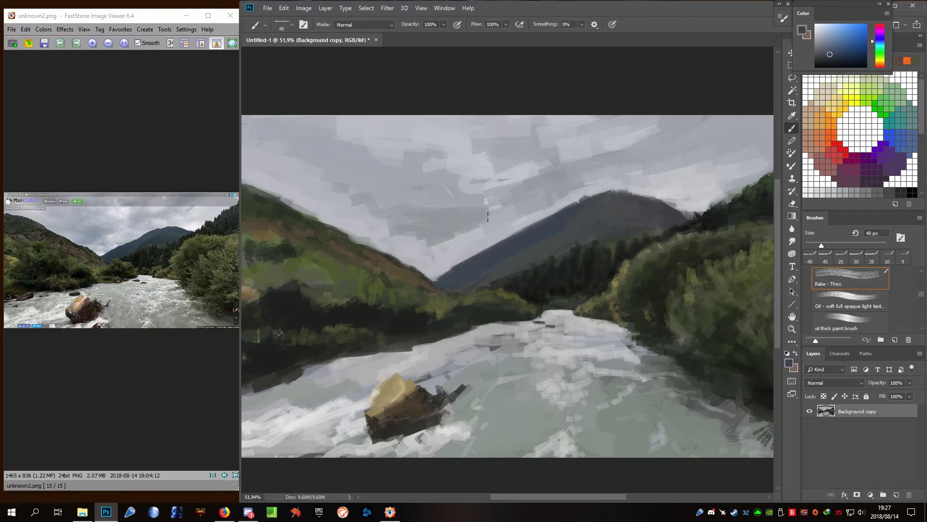
left_click_drag(538, 221, 560, 210)
left_click(644, 190, "alt")
left_click(619, 194, "alt")
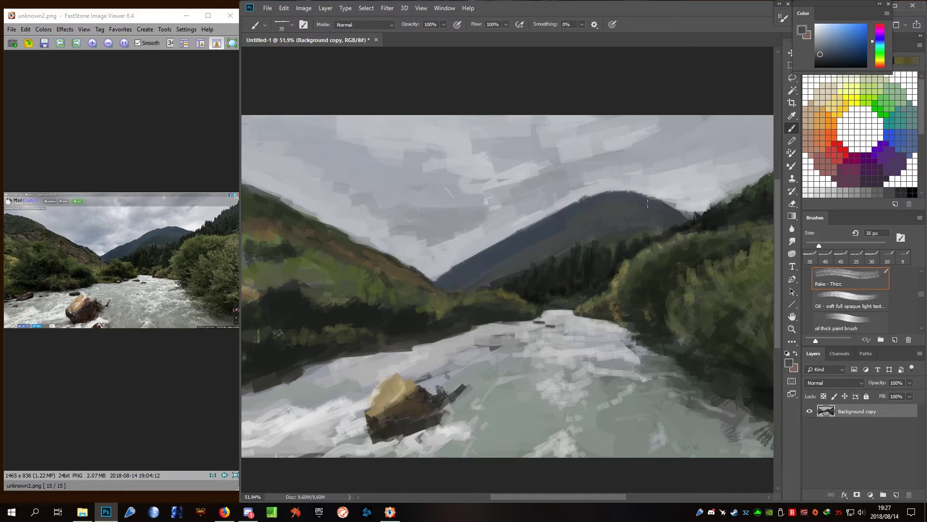
Paint dark-green tree strokes along the right ridge with a 30 px brush.
left_click(692, 213, "alt")
key("bracketleft")
key("bracketleft")
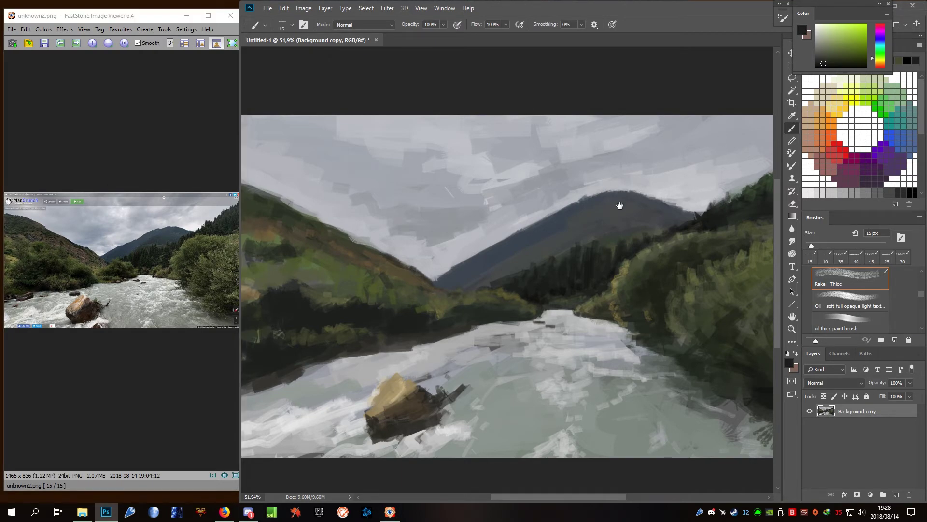
left_click_drag(621, 205, 520, 239)
left_click(635, 232, "alt")
key("bracketright")
key("bracketright")
mouse_move(665, 223)
left_mouse_down()
mouse_move(681, 203)
mouse_move(659, 211)
mouse_move(734, 170)
left_mouse_up()
mouse_move(620, 250)
left_mouse_down()
mouse_move(707, 158)
mouse_move(725, 161)
left_mouse_up()
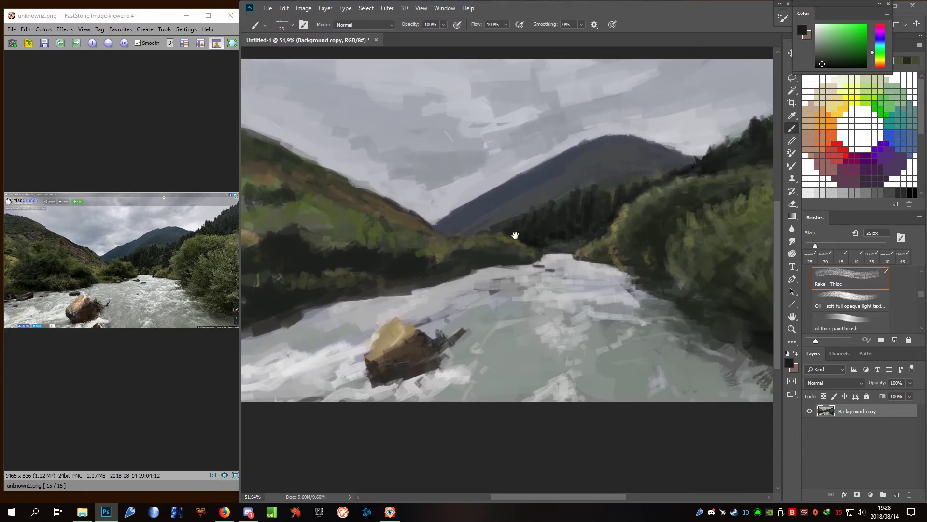
Paint light grey strokes across the river and near the rock with a 60 px brush.
left_click(524, 234, "alt")
key("bracketright")
key("bracketright")
key("bracketright")
mouse_move(483, 285)
left_mouse_down()
mouse_move(531, 285)
mouse_move(526, 273)
left_mouse_up()
left_click(532, 285, "alt")
left_click(474, 307, "alt")
mouse_move(420, 314)
left_mouse_down()
mouse_move(445, 328)
mouse_move(371, 338)
left_mouse_up()
Add small light strokes above the rock, shrinking the brush to 30 px and then 20 px.
left_click(366, 321, "alt")
key("bracketleft")
key("bracketleft")
key("bracketleft")
key("bracketleft")
left_click_drag(369, 297, 399, 312)
left_click(405, 316, "alt")
key("bracketleft")
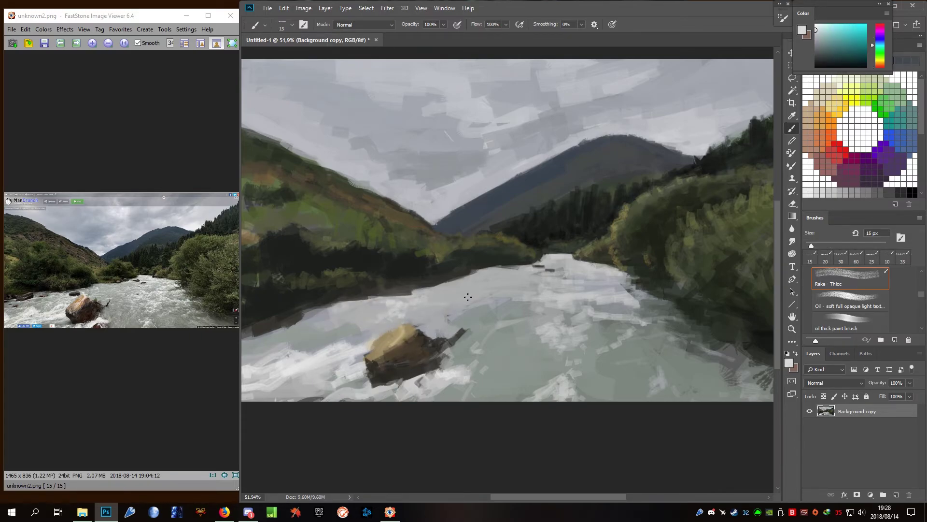
Brighten the far shoreline and river surface, then add light vertical strokes on the lower river at 45 px.
left_click(711, 81, "alt")
left_click_drag(506, 268, 530, 265)
mouse_move(461, 285)
left_mouse_down()
mouse_move(437, 294)
mouse_move(531, 308)
left_mouse_up()
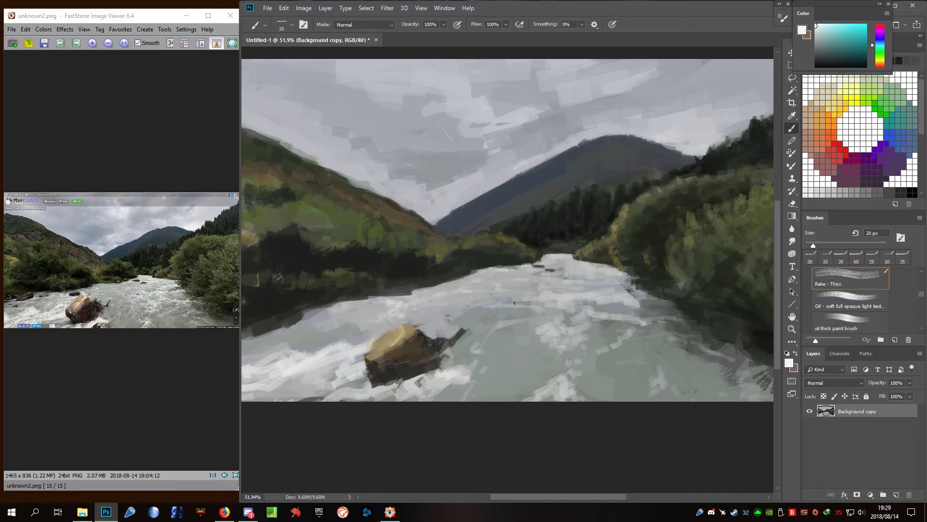
key("bracketright")
key("bracketright")
left_click(502, 345, "alt")
left_click_drag(491, 401, 490, 380)
mouse_move(511, 391)
left_mouse_down()
mouse_move(510, 353)
mouse_move(529, 345)
mouse_move(500, 322)
left_mouse_up()
Zoom out to the whole painting, then back in on the river and rock.
key("z")
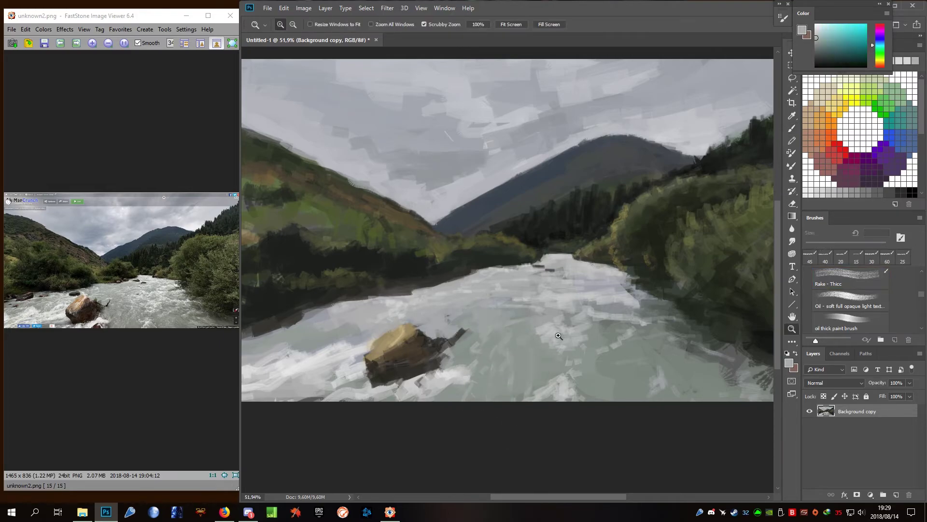
left_click_drag(566, 357, 551, 320)
left_click_drag(496, 341, 536, 341)
Paint a small dark brown rock upstream of the boulder with a 35 px brush.
key("b")
left_click(473, 356, "alt")
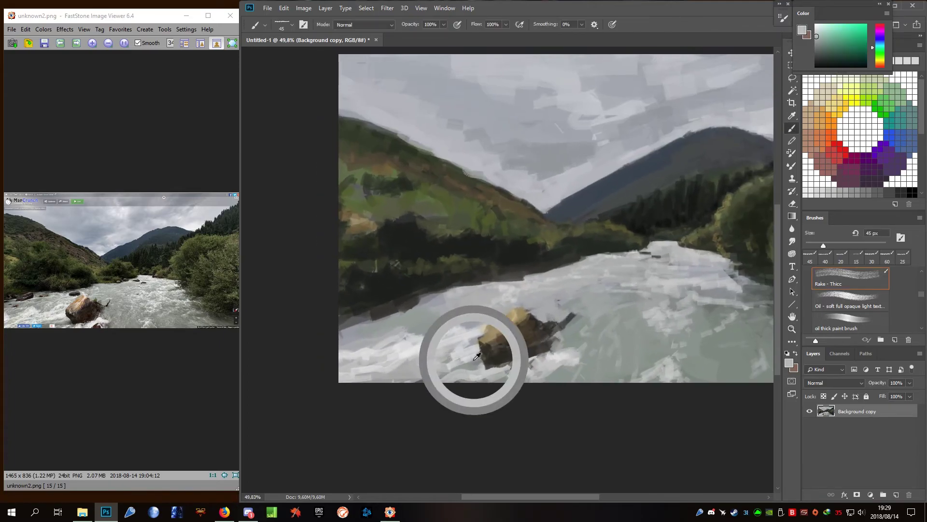
left_click(491, 343, "alt")
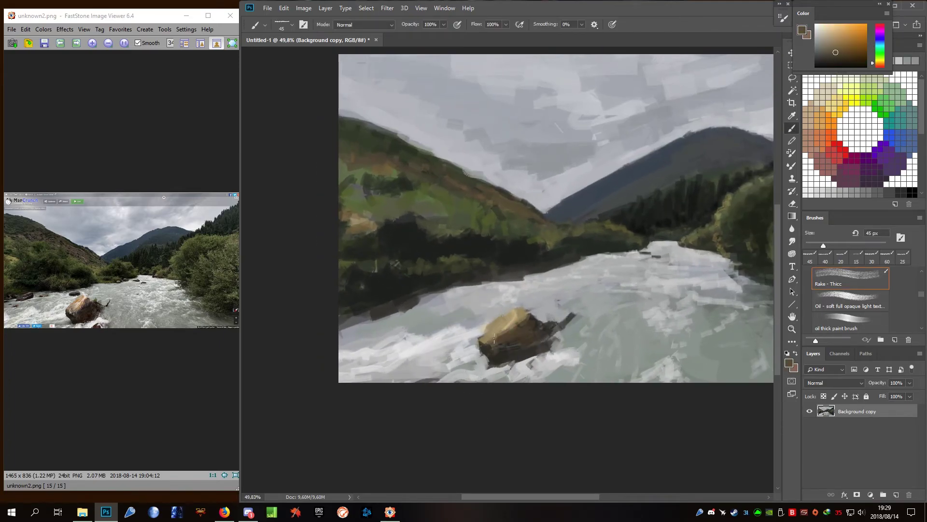
key("bracketleft")
mouse_move(473, 297)
left_mouse_down()
mouse_move(499, 299)
mouse_move(513, 322)
mouse_move(529, 310)
left_mouse_up()
Sample tan, near-black and reddish-brown rock tones, then paint light grey over the boulder's top-left.
left_click(502, 316, "alt")
left_click(531, 318, "alt")
key("bracketleft")
key("bracketright")
key("bracketright")
key("bracketright")
left_click(617, 231, "alt")
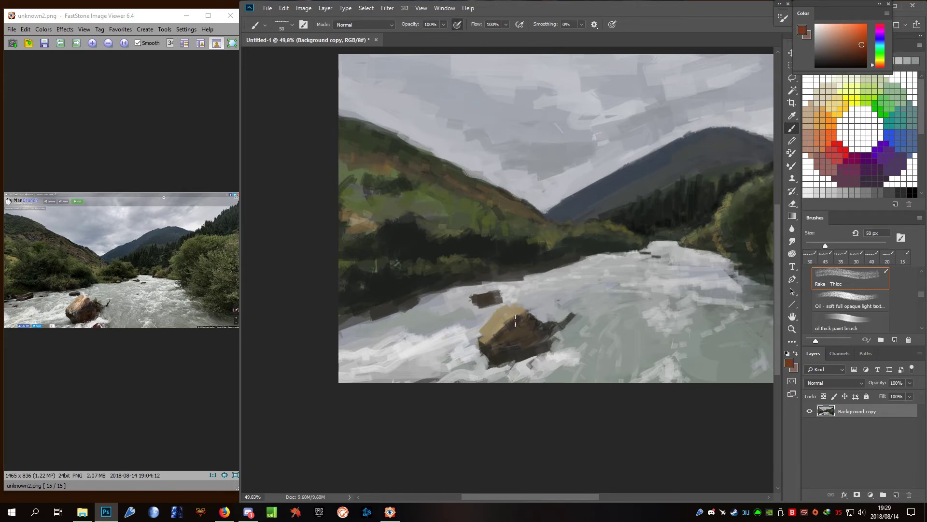
left_click(483, 285, "alt")
mouse_move(475, 309)
left_mouse_down()
mouse_move(509, 294)
mouse_move(502, 300)
mouse_move(546, 304)
mouse_move(524, 303)
left_mouse_up()
Touch up the small dark rock with a 25 px brush.
key("bracketleft")
left_click(513, 290, "alt")
key("bracketleft")
left_click(494, 309, "alt")
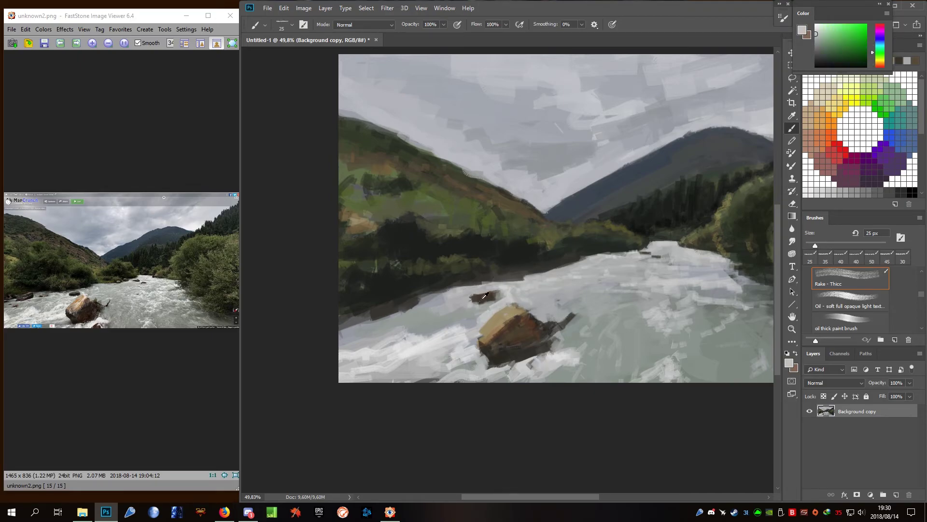
left_click_drag(471, 292, 490, 288)
left_click(500, 286, "alt")
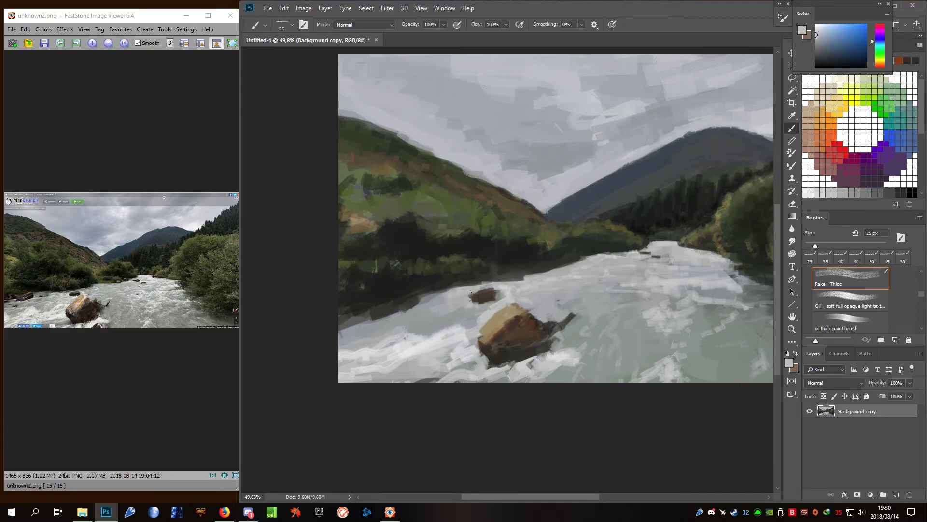
Paint a dark green stroke along the shoreline with a 35 px brush.
left_click(441, 331, "alt")
key("bracketleft")
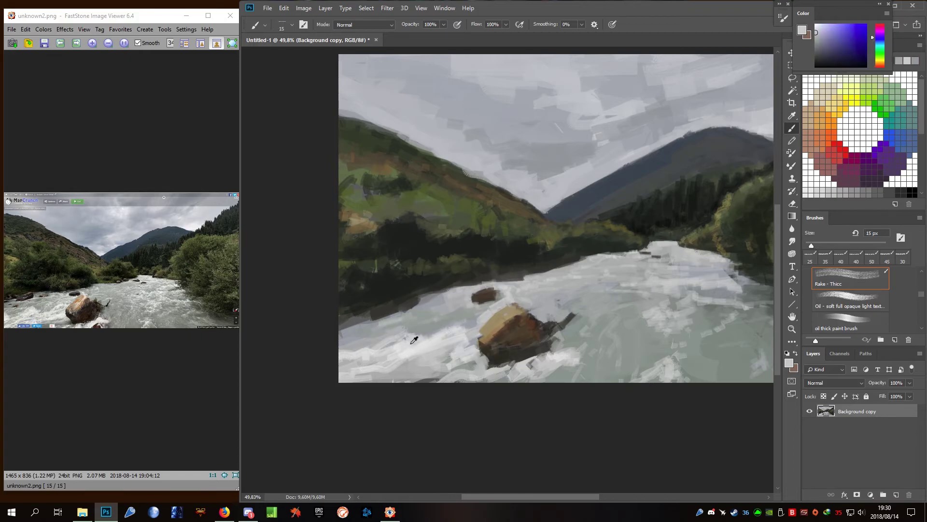
left_click(412, 314, "alt")
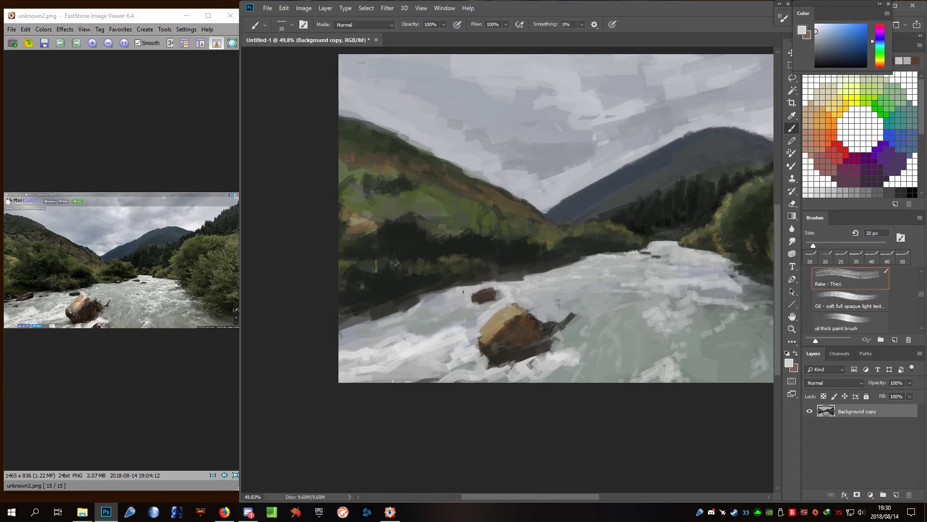
left_click(459, 287, "alt")
key("bracketright")
key("bracketright")
key("bracketright")
left_click_drag(449, 283, 537, 268)
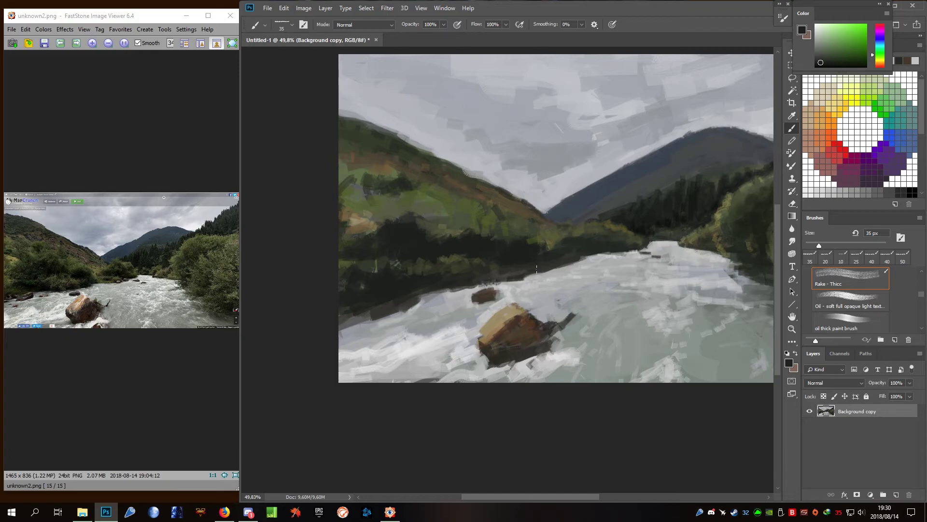
Add a short dark-green stroke on the hillside with a 20 px brush.
left_click(578, 254, "alt")
key("bracketleft")
key("bracketleft")
key("bracketleft")
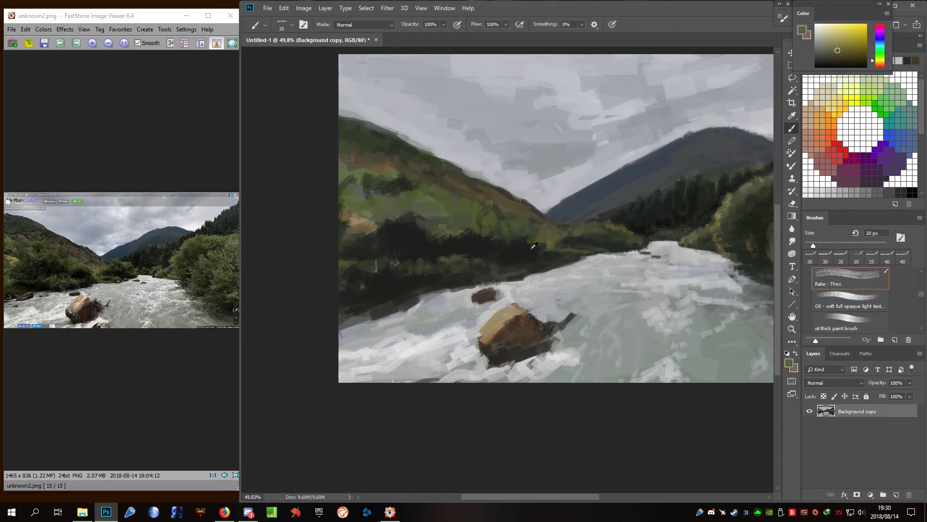
left_click(534, 246, "alt")
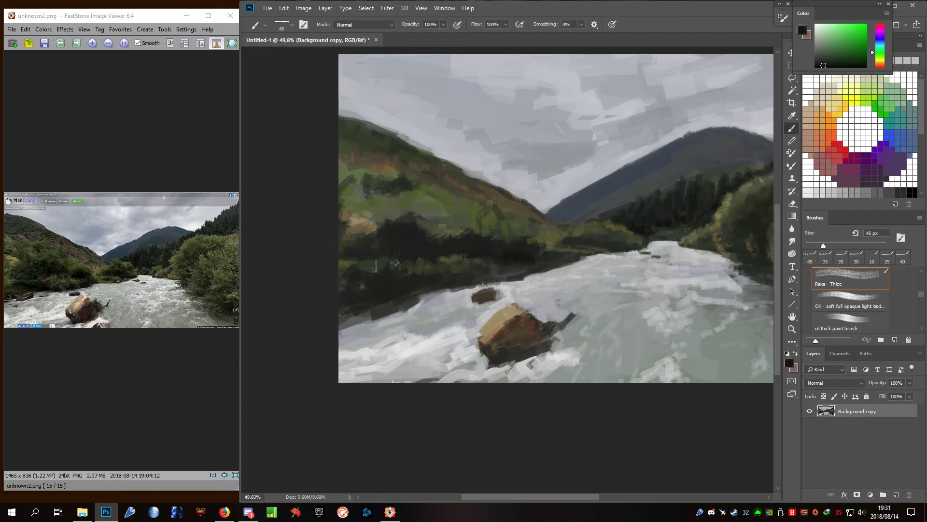
left_click(447, 240, "alt")
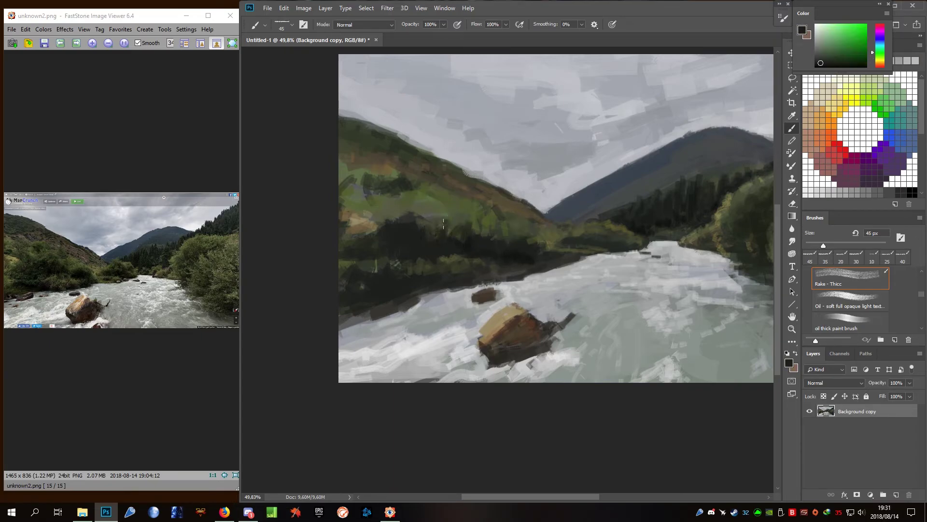
left_click_drag(468, 223, 488, 234)
Sample yellow-brown, dark green and yellow-green hillside colours, adjusting the brush between 15 and 35 px.
key("bracketleft")
left_click(445, 173, "alt")
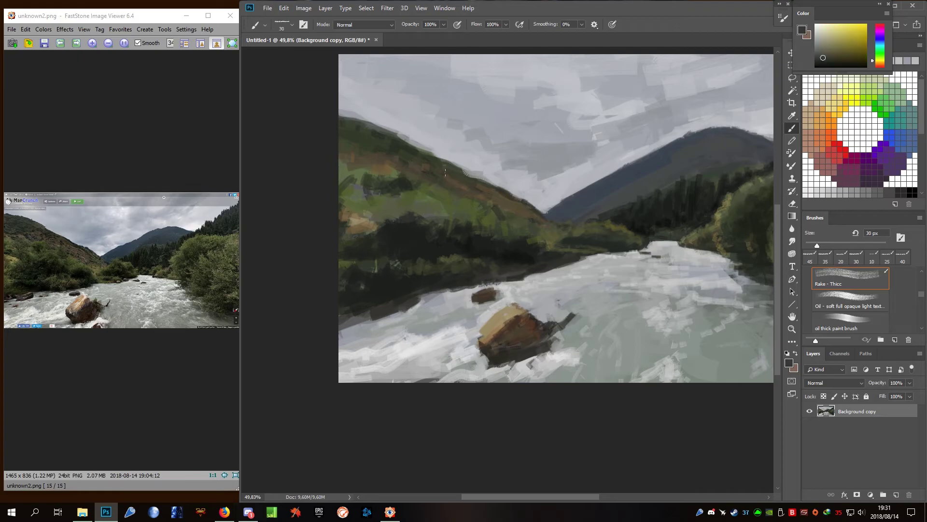
left_click(505, 191, "alt")
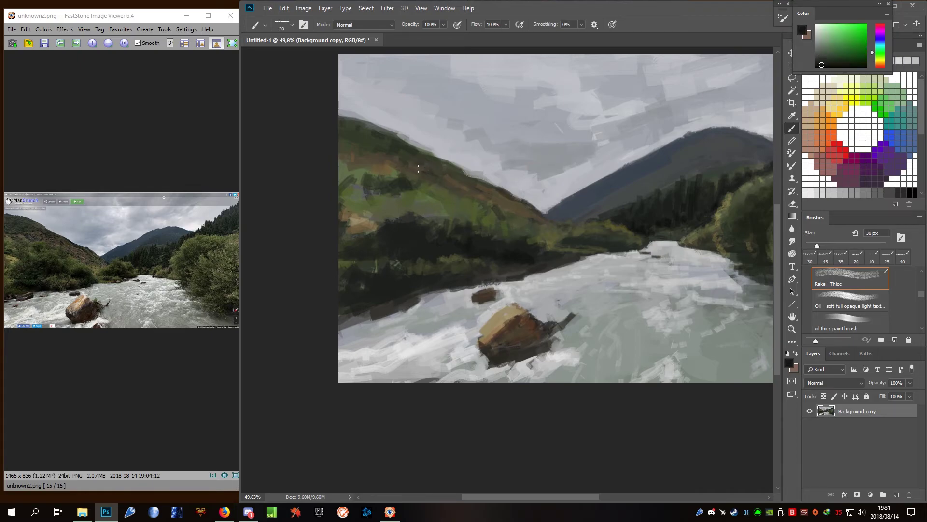
key("bracketright")
key("bracketleft")
key("bracketleft")
key("bracketright")
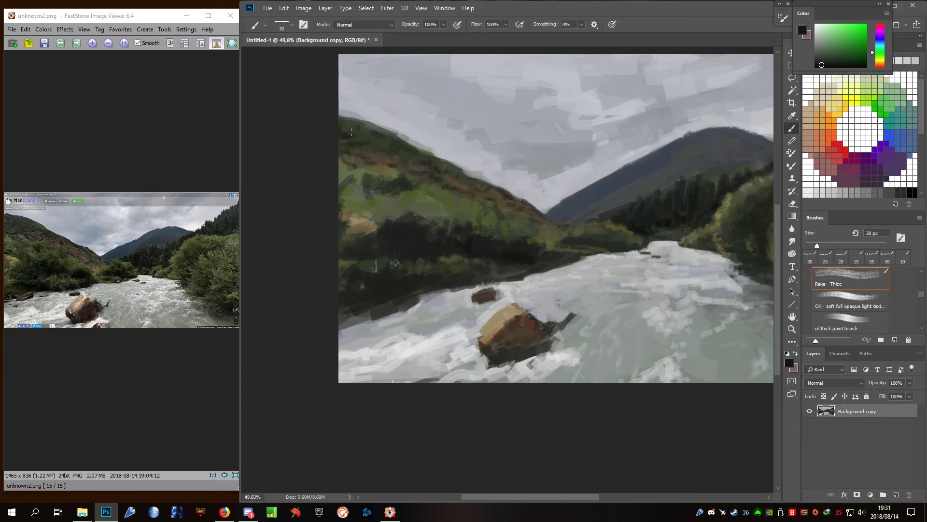
left_click(339, 147, "alt")
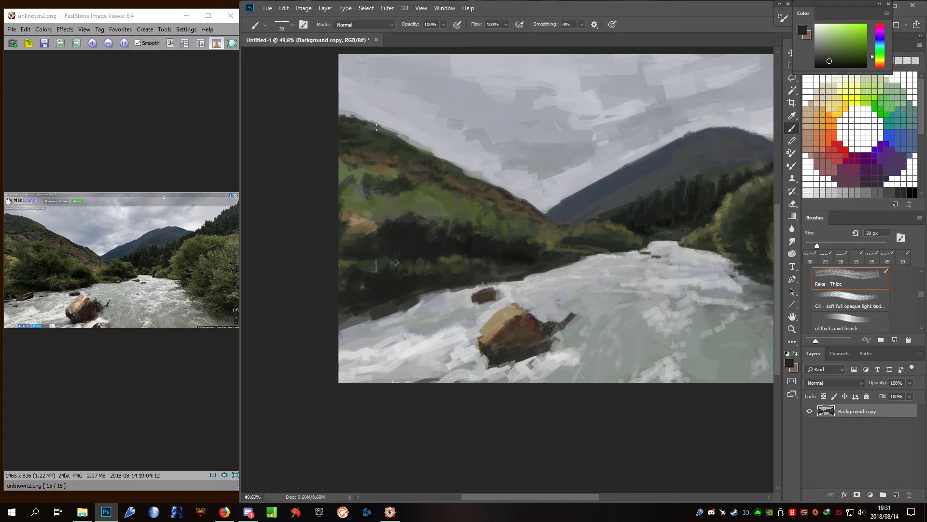
Paint light grey river strokes and small dark olive dabs along the river edge.
left_click(569, 269, "alt")
mouse_move(562, 267)
left_mouse_down()
mouse_move(533, 272)
mouse_move(541, 265)
left_mouse_up()
key("bracketleft")
key("bracketleft")
key("bracketleft")
left_click(561, 260, "alt")
left_click(582, 257, "alt")
left_click(590, 241, "alt")
key("bracketright")
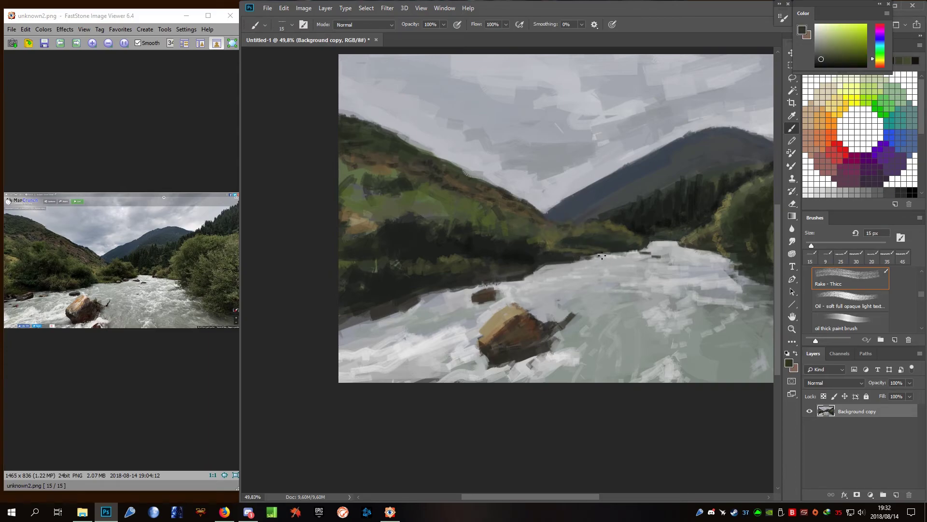
left_click(495, 317, "alt")
key("bracketleft")
key("bracketleft")
key("bracketleft")
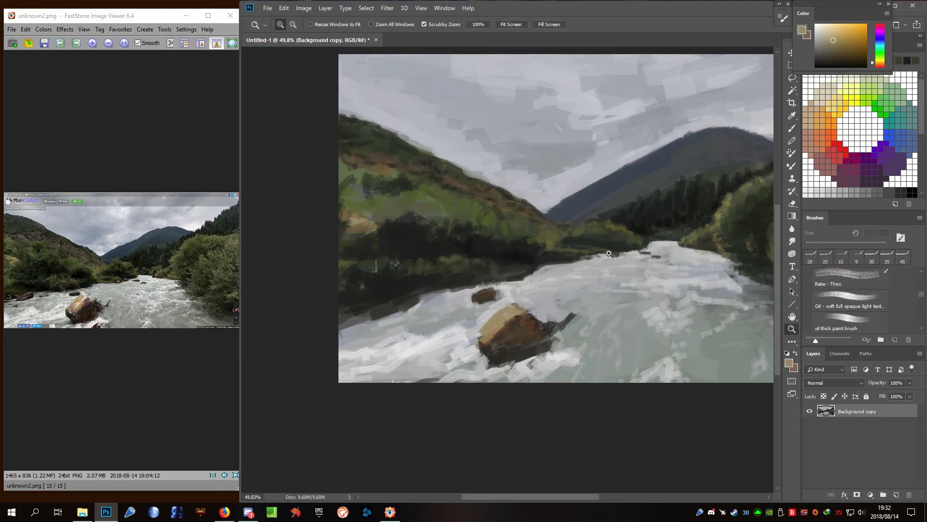
Sample dark greens and a light white-water grey, resizing the brush to 60 px.
scroll(610, 253, "up", 2)
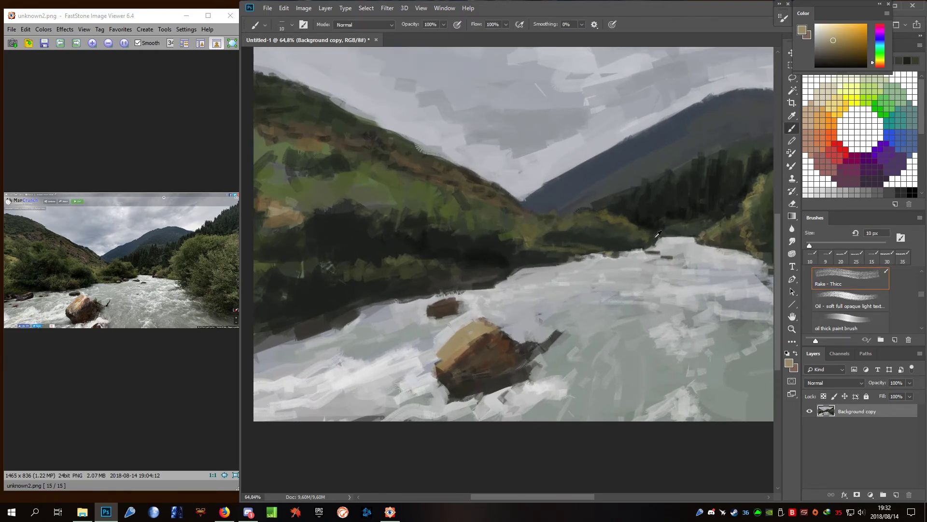
left_click(641, 239, "alt")
scroll(595, 253, "down", 1)
scroll(580, 256, "down", 1)
left_click(530, 275, "alt")
key("bracketright")
key("bracketright")
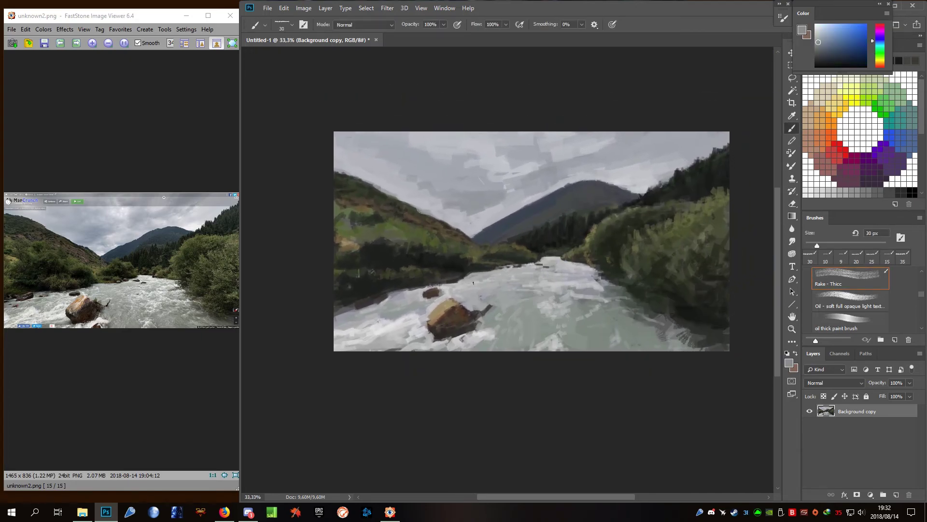
left_click(672, 328, "alt")
key("bracketright")
key("bracketright")
key("bracketright")
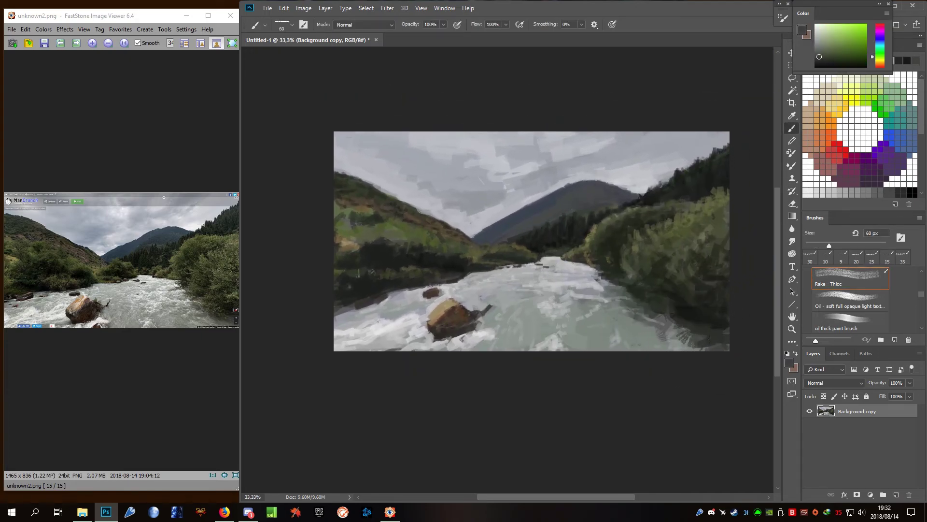
left_click(725, 334, "alt")
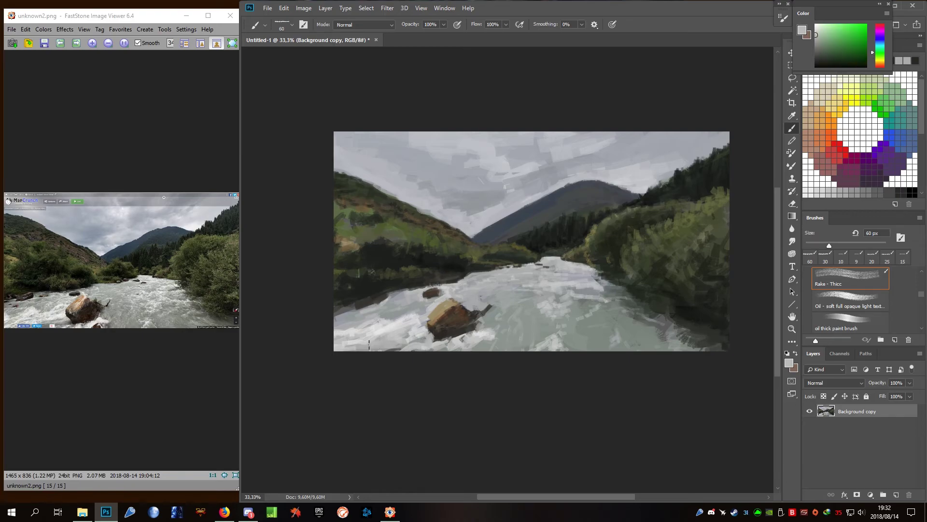
left_click(395, 348, "alt")
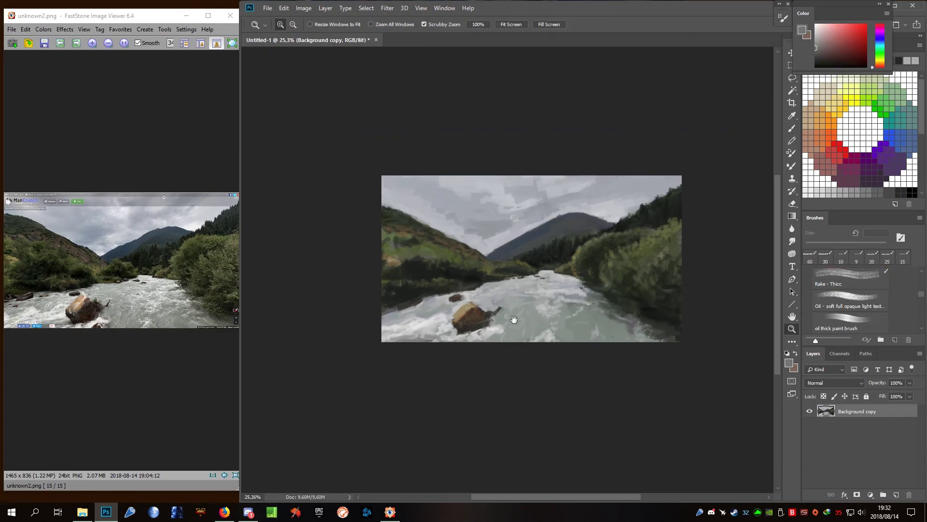
Zoom in and paint a light grey stroke along the mountain ridge with a 45 px brush.
scroll(485, 222, "up", 5)
left_click(396, 318, "alt")
key("bracketleft")
key("bracketleft")
left_click_drag(374, 344, 557, 233)
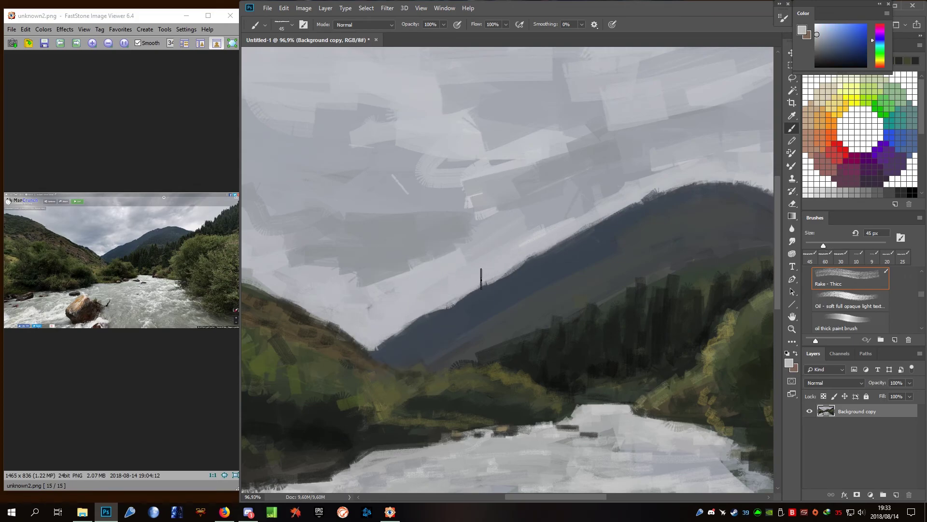
left_click(466, 301, "alt")
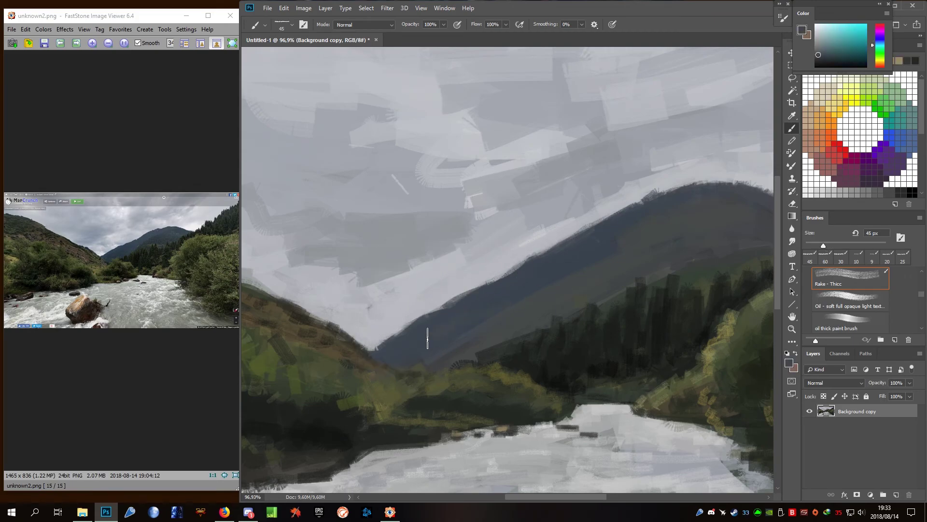
Zoom back out and sample light sky greys with a 70 px brush.
scroll(617, 249, "down", 3)
key("bracketleft")
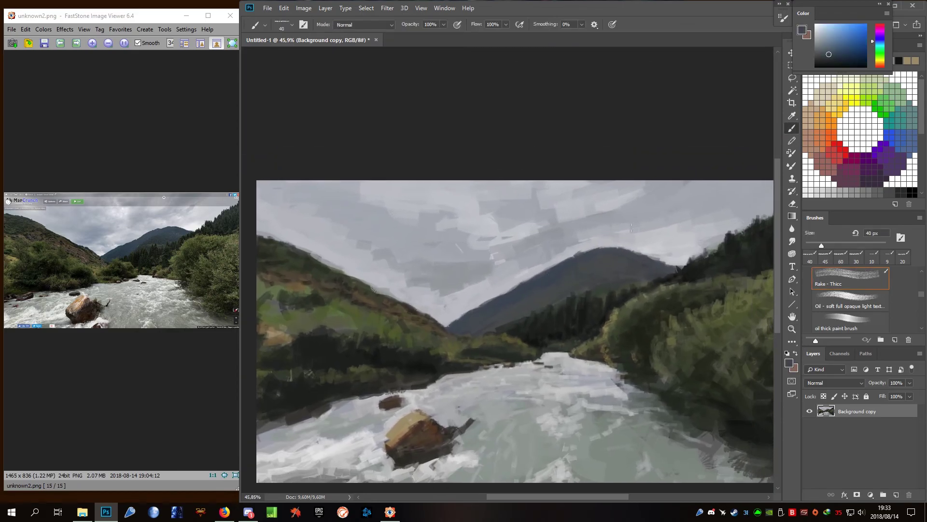
left_click(590, 250, "alt")
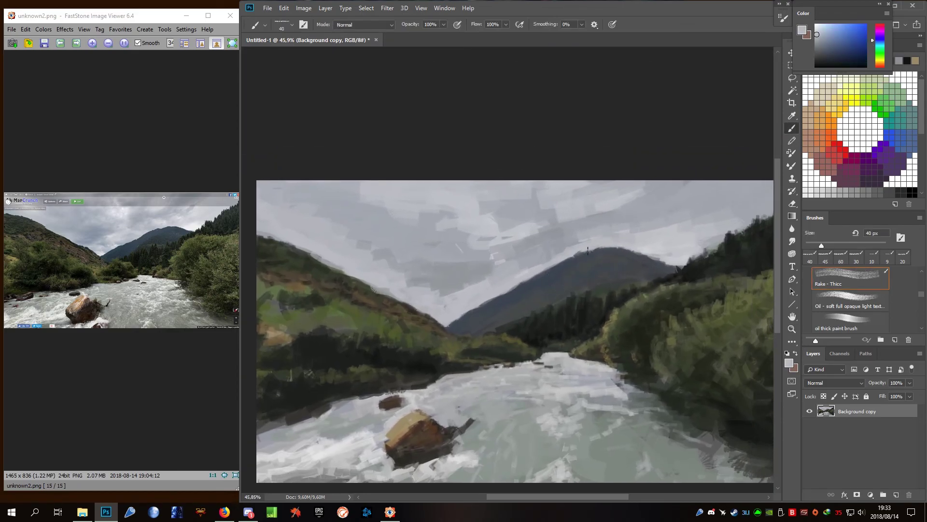
left_click(483, 242, "alt")
key("bracketright")
key("bracketright")
key("bracketright")
left_click(594, 209, "alt")
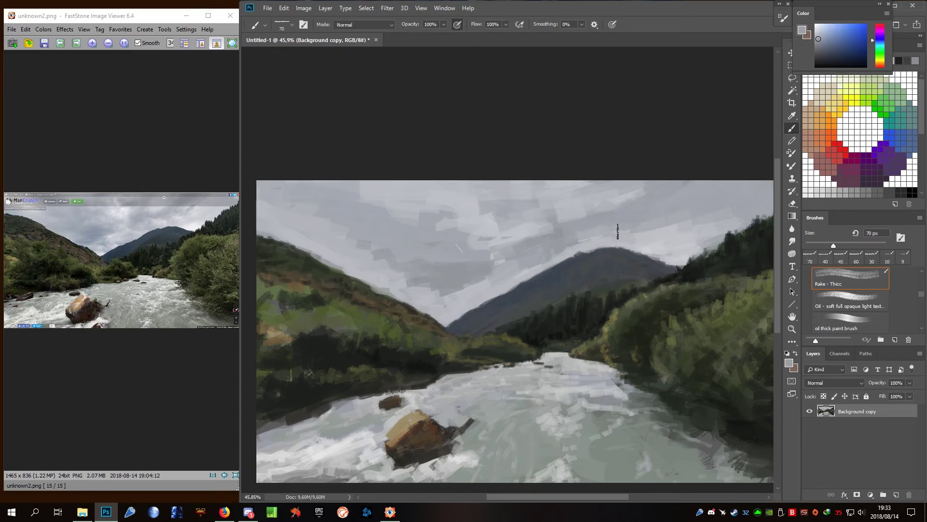
right_click(551, 166)
Select the wet-bristle- AWESOME brush at about 90 px and sample near-white sky greys.
left_click(574, 420)
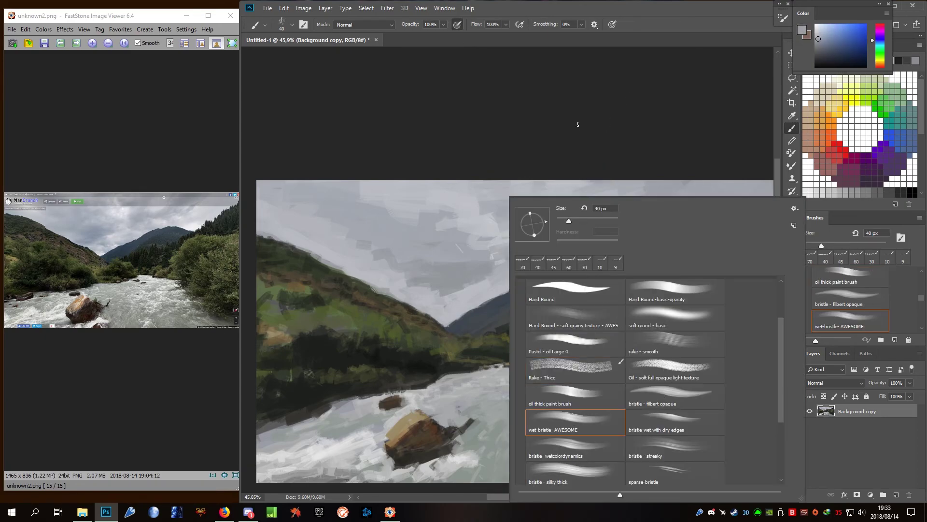
left_click(577, 124)
key("bracketright")
key("bracketright")
key("bracketright")
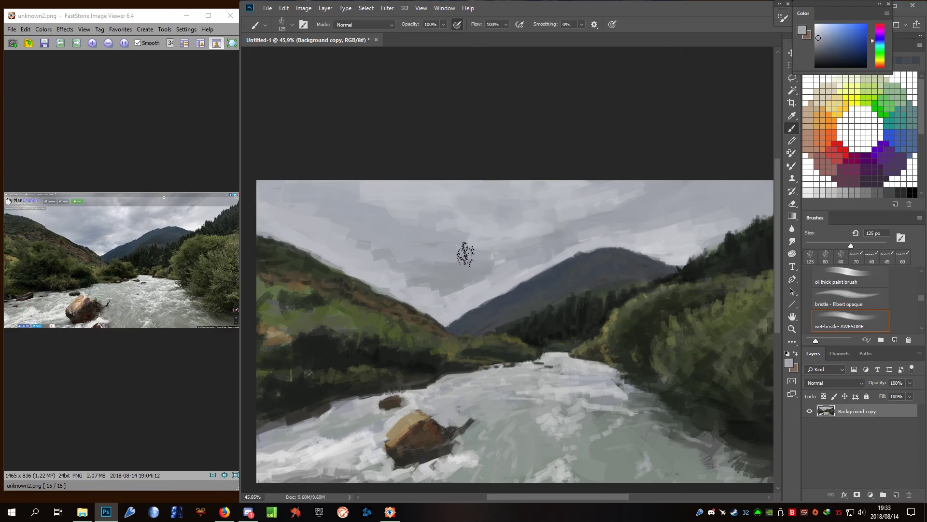
key("bracketleft")
left_click(430, 289, "alt")
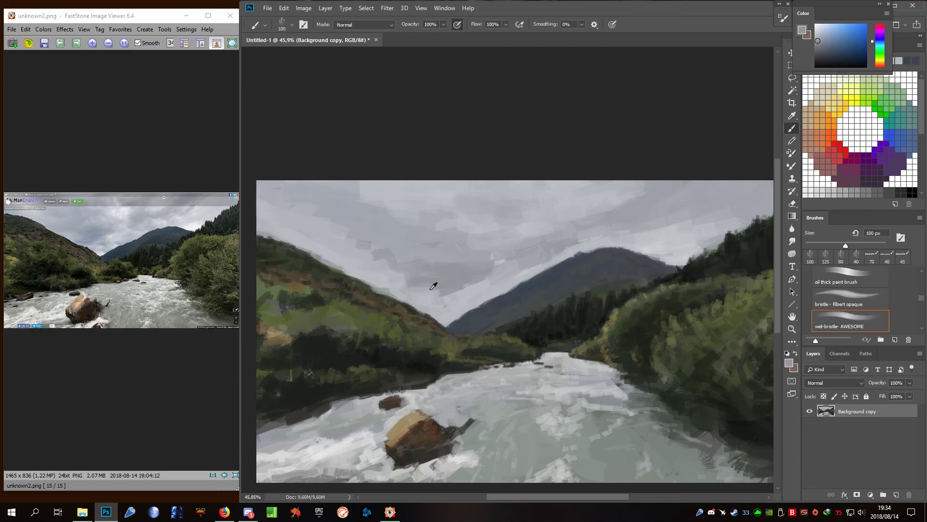
key("bracketleft")
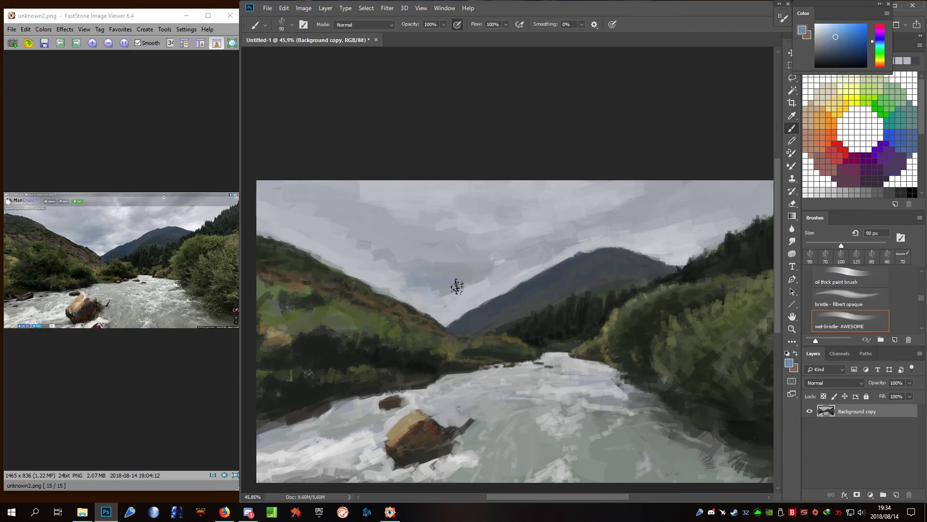
left_click(427, 301, "alt")
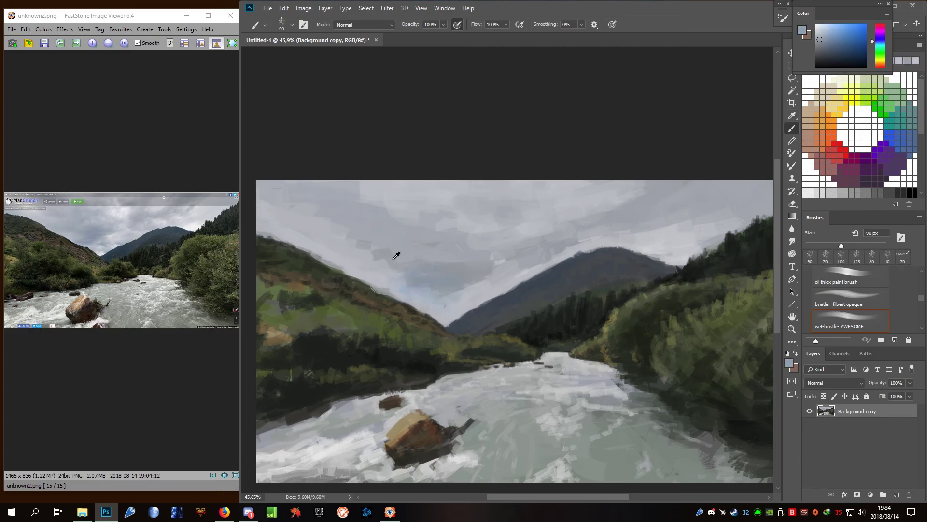
left_click(531, 246, "alt")
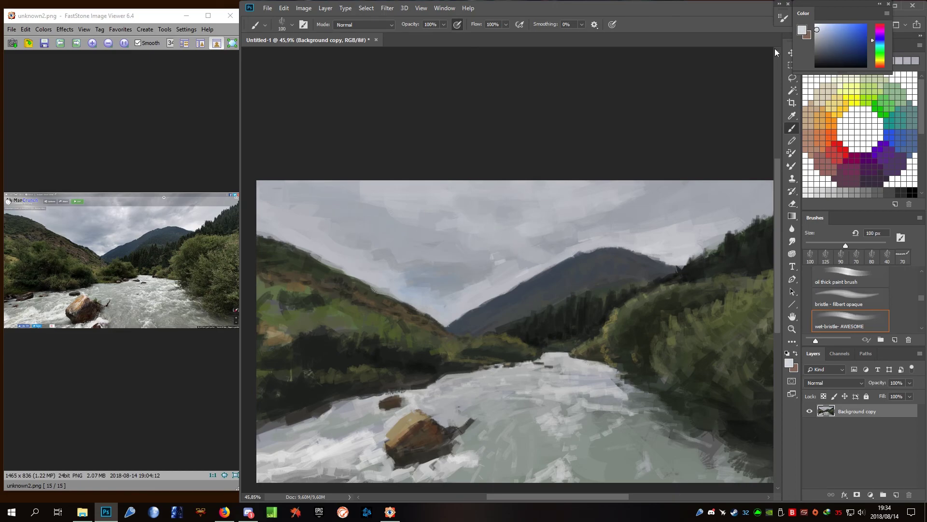
Paint light cloud strokes across the sky and by the right peak at 40–175 px.
key("bracketleft")
key("bracketleft")
key("bracketleft")
mouse_move(500, 239)
left_mouse_down()
mouse_move(514, 215)
mouse_move(555, 206)
mouse_move(528, 196)
left_mouse_up()
key("bracketright")
left_click_drag(638, 193, 679, 188)
key("bracketright")
key("bracketright")
key("bracketright")
mouse_move(670, 254)
left_mouse_down()
mouse_move(704, 201)
mouse_move(667, 197)
left_mouse_up()
key("bracketright")
key("bracketright")
Sample further sky greys at 100 px and zoom out to the whole painting.
left_click(540, 237, "alt")
key("bracketleft")
key("bracketleft")
key("bracketleft")
left_click_drag(693, 209, 726, 161)
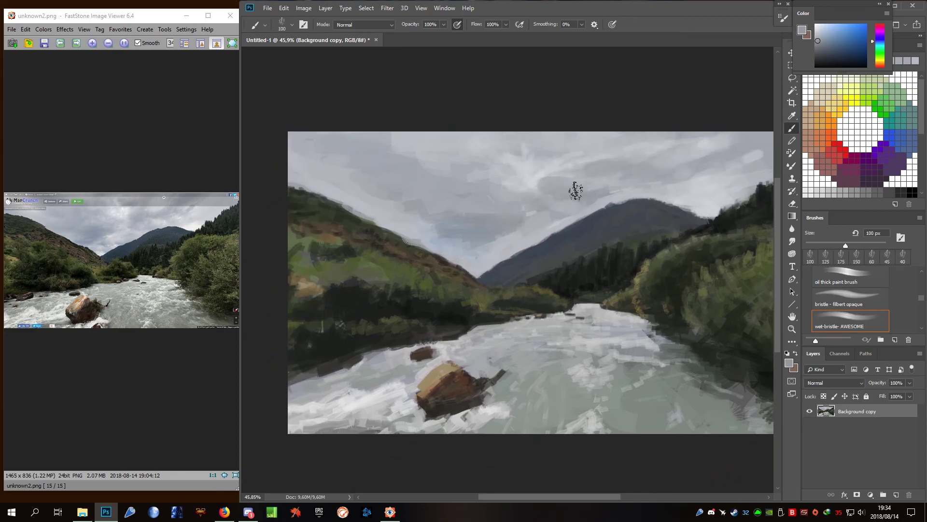
left_click(455, 244, "alt")
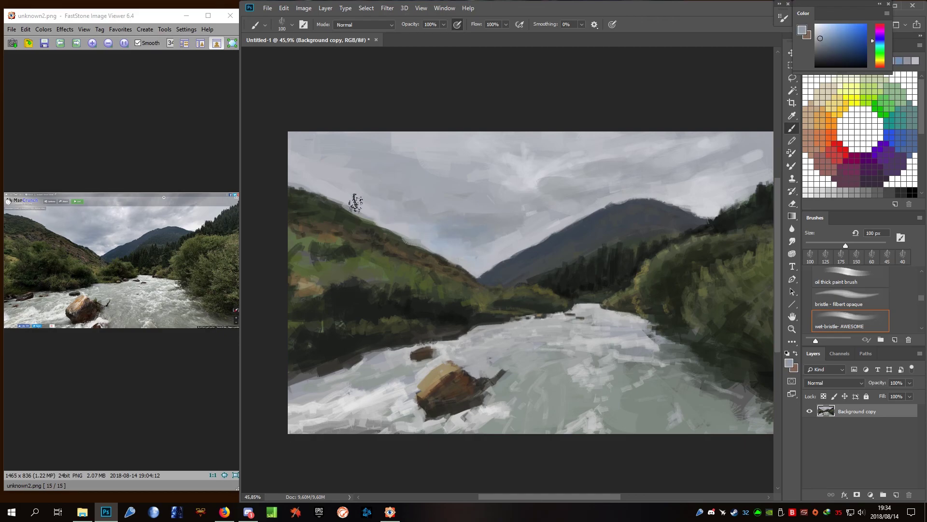
key("z")
left_click(555, 222, "alt")
left_click(456, 65, "alt")
key("ctrl+s")
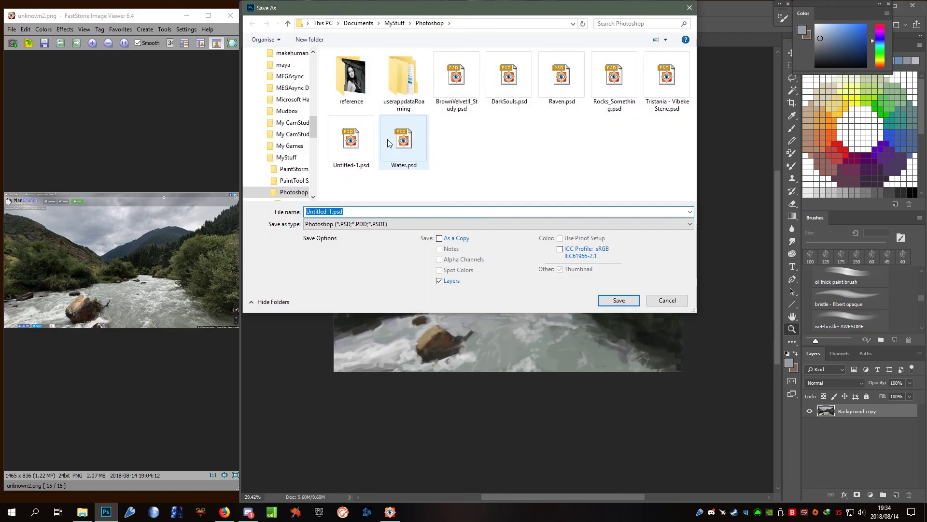
Save the painting as River_MountainsTrees.psd.
type("River_Mountains")
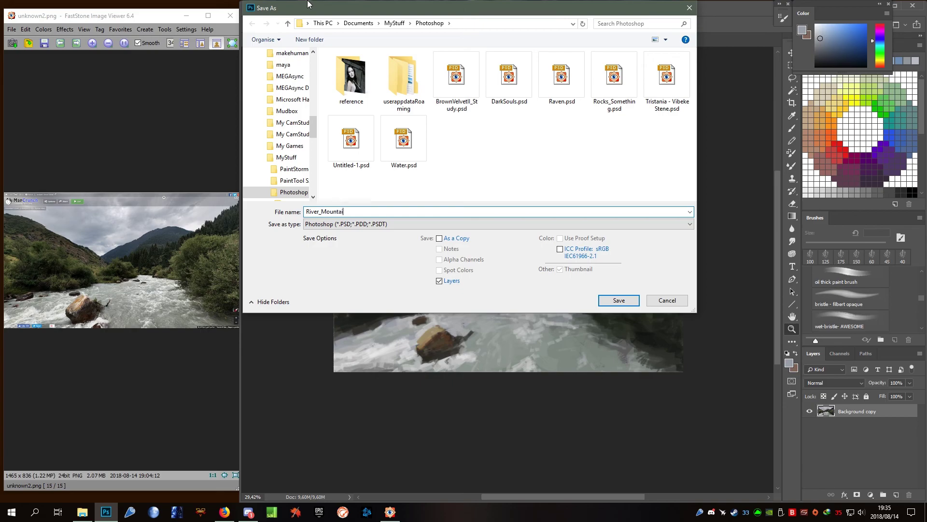
key("Return")
left_click(570, 144)
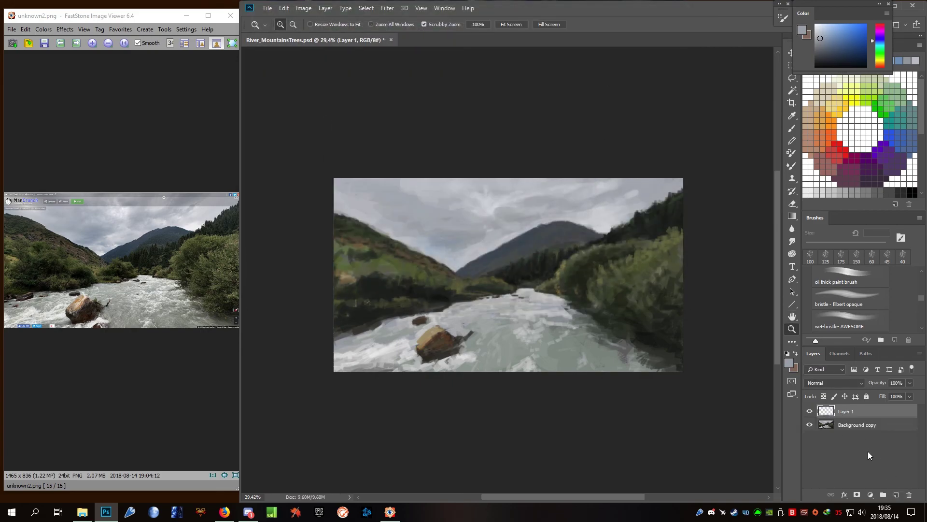
Make a first black signature attempt in the lower-right corner, undo it, and zoom in.
key("[")
left_click_drag(621, 359, 649, 359)
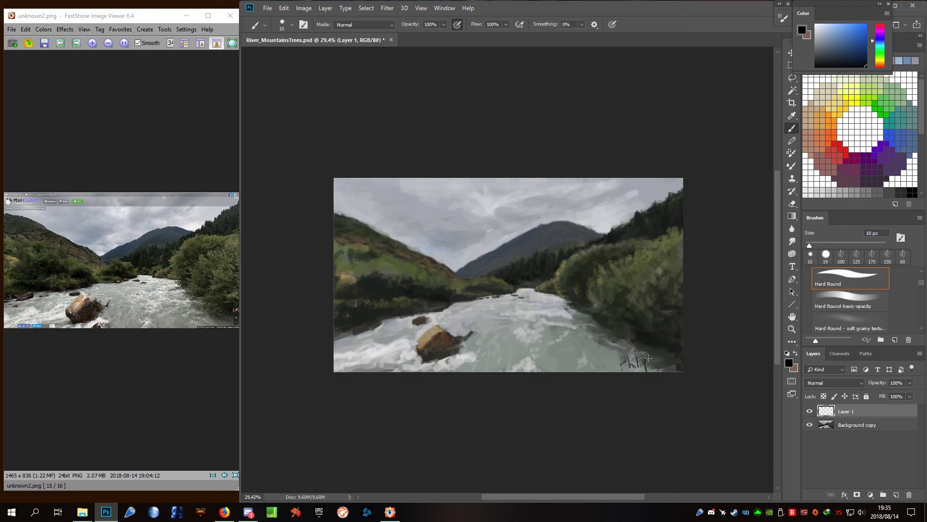
key("ctrl+z")
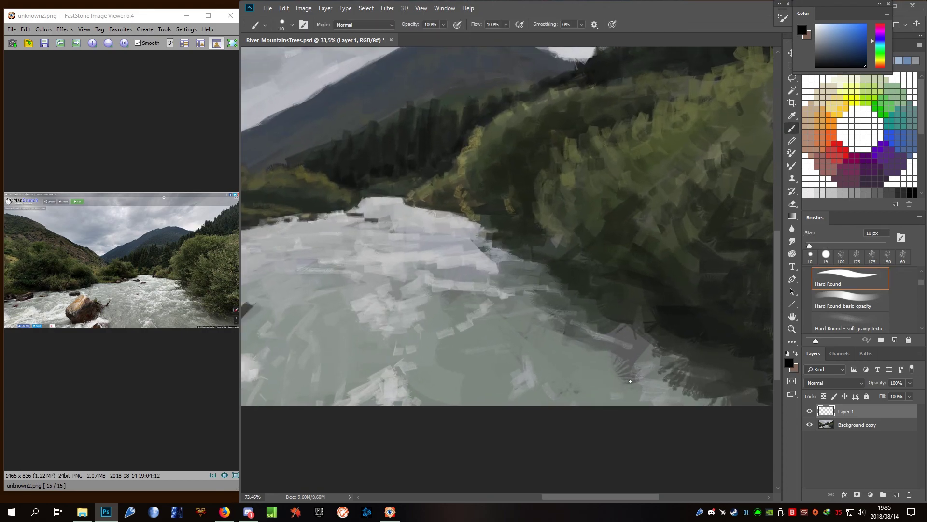
left_click_drag(628, 367, 633, 396)
Sign the lower-right corner with a name, '18 and an underline, then zoom out.
mouse_move(638, 370)
left_mouse_down()
mouse_move(655, 389)
mouse_move(666, 386)
left_mouse_up()
left_click_drag(669, 370, 676, 394)
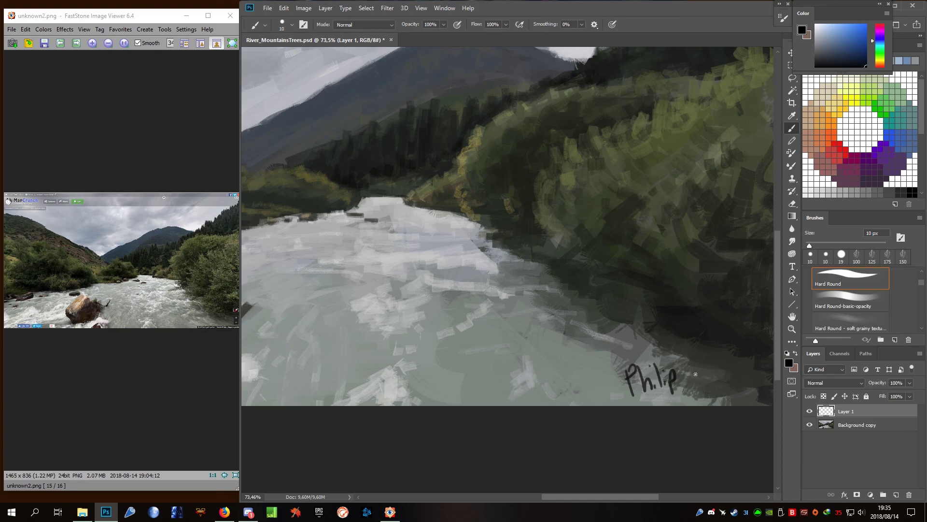
mouse_move(694, 350)
left_mouse_down()
mouse_move(692, 366)
mouse_move(705, 353)
left_mouse_up()
left_click_drag(639, 401, 731, 366)
key("z")
left_click(455, 107, "alt")
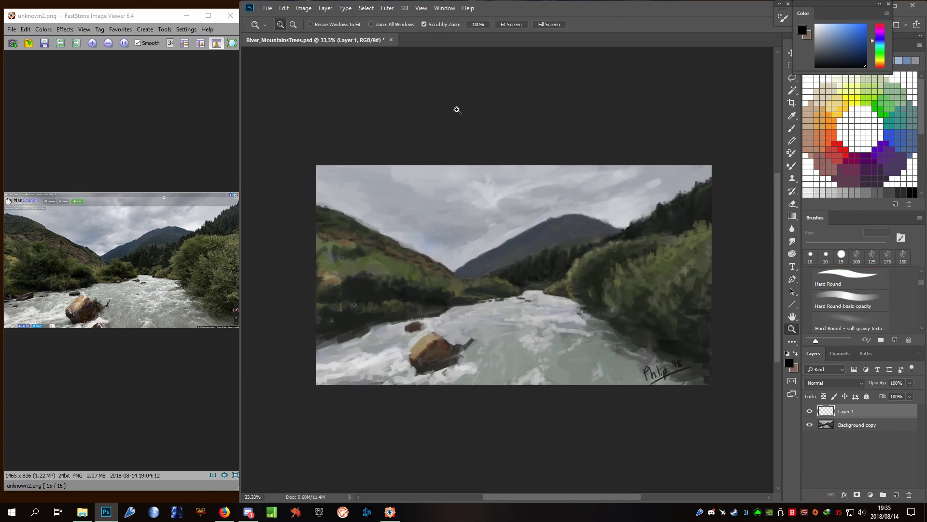
left_click(267, 8)
Set the Save As format to JPEG for River_MountainsTrees.jpg.
left_click(311, 118)
left_click(348, 224)
left_click(352, 285)
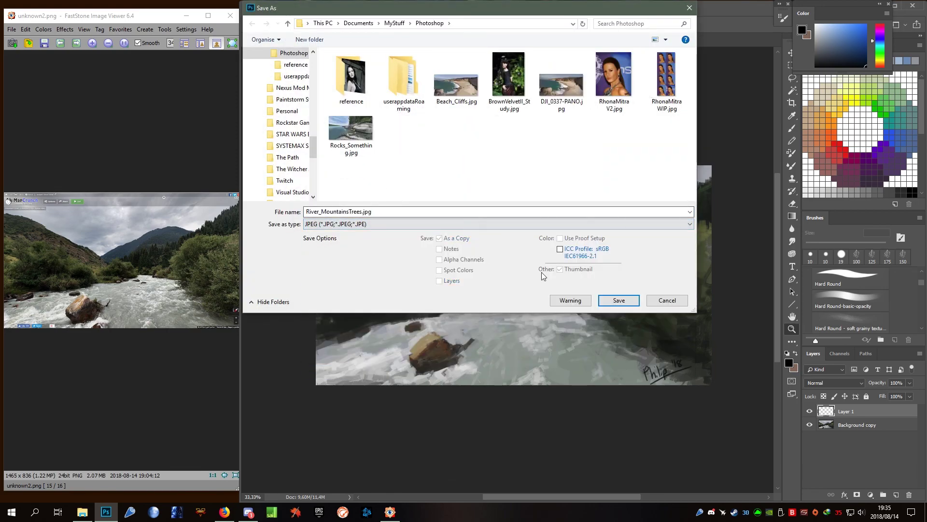